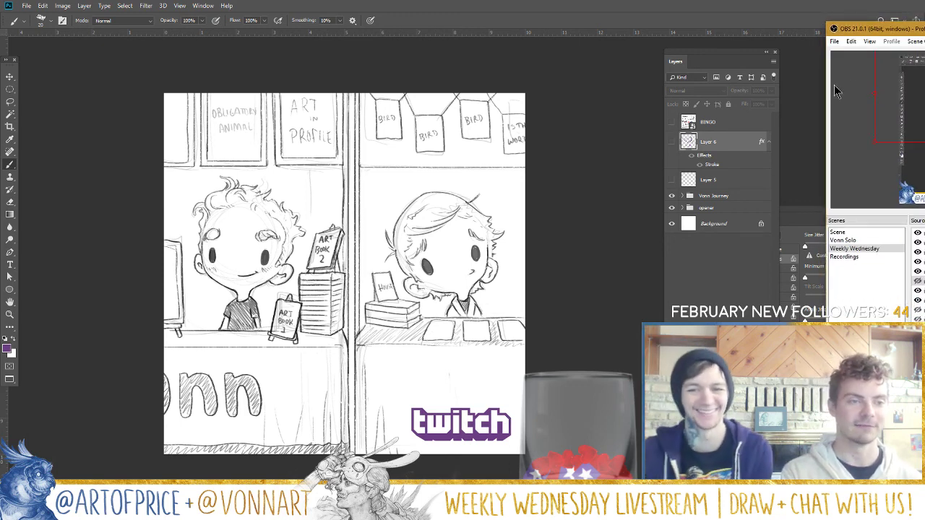
- Hide the Vonn Journey and opener groups and add a new blank layer directly above Background
{"action": "left_click", "coordinate": [786, 26]}
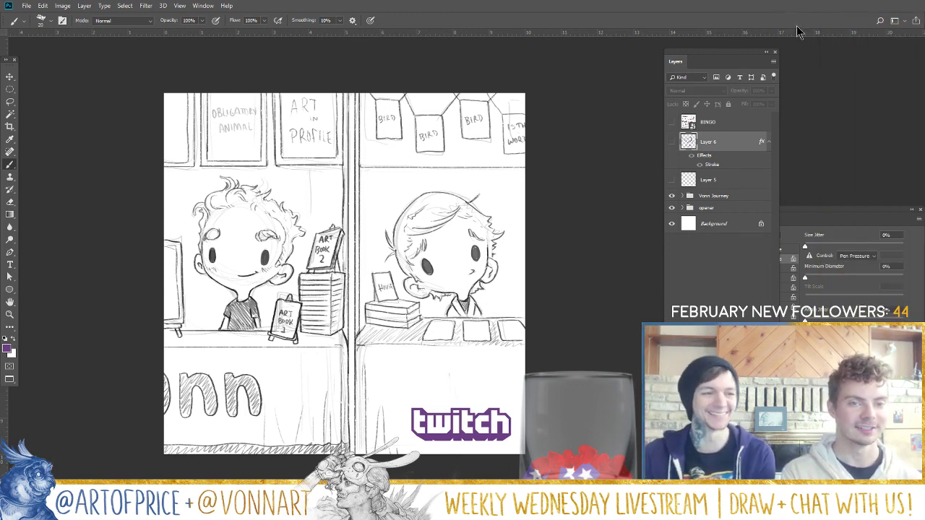
{"action": "left_click", "coordinate": [671, 196]}
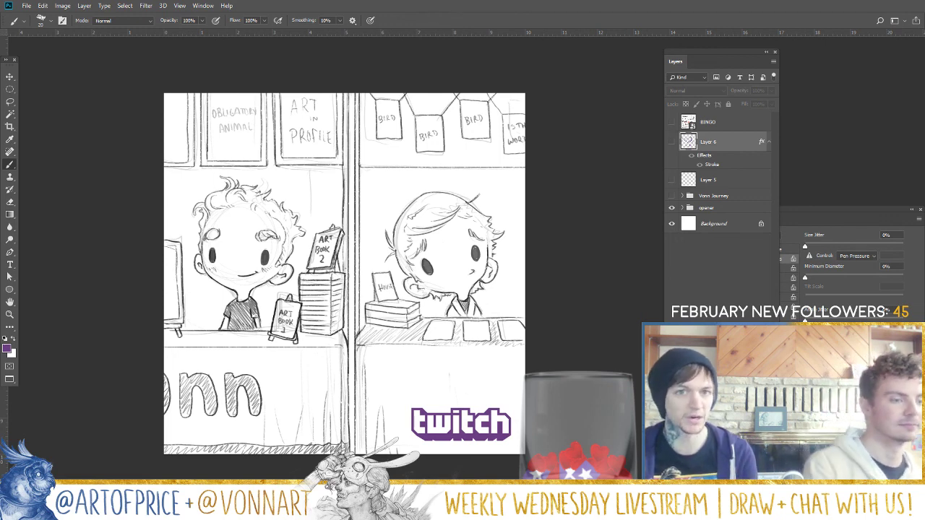
{"action": "left_click", "coordinate": [672, 208]}
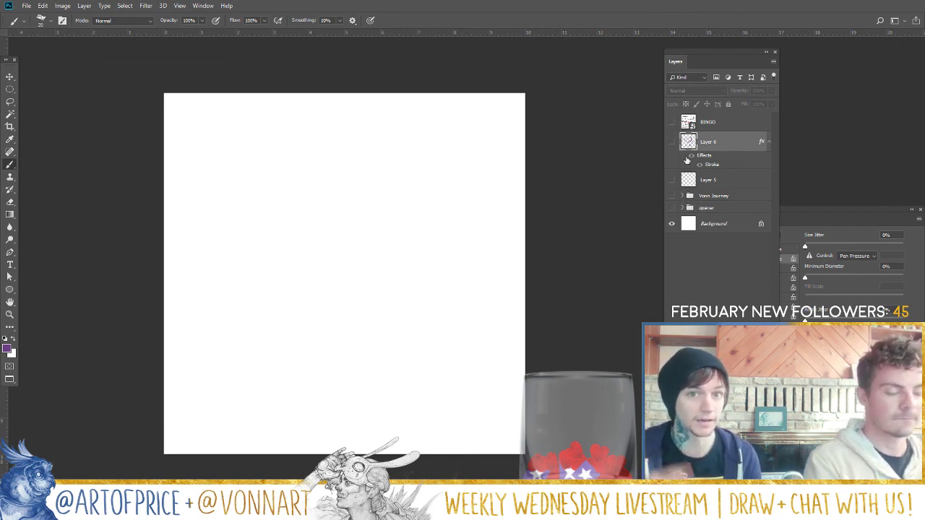
{"action": "left_click", "coordinate": [694, 224]}
{"action": "key", "text": "ctrl+shift+alt+n"}
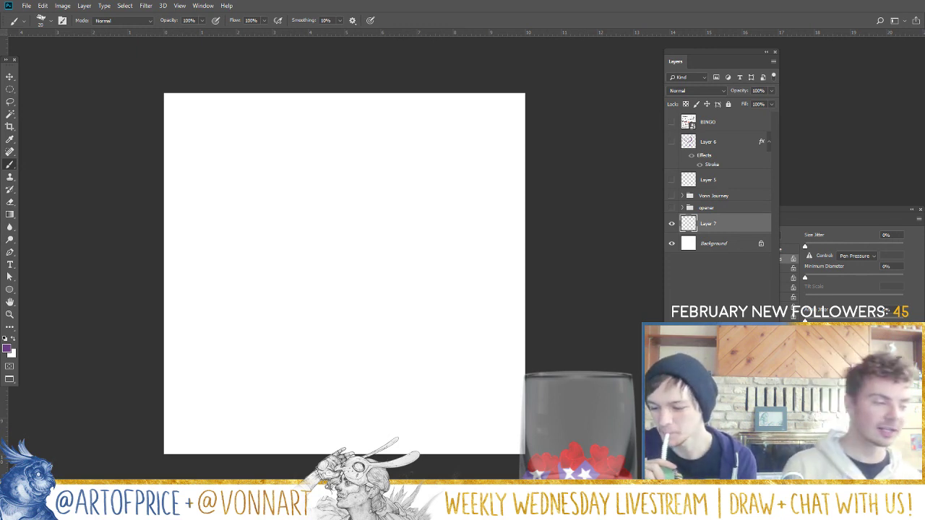
- Handwrite a large cursive "yes!" in purple brush strokes across the middle of the new layer
{"action": "mouse_move", "coordinate": [244, 297]}
{"action": "left_mouse_down"}
{"action": "mouse_move", "coordinate": [253, 257]}
{"action": "mouse_move", "coordinate": [311, 334]}
{"action": "mouse_move", "coordinate": [331, 230]}
{"action": "mouse_move", "coordinate": [377, 211]}
{"action": "left_mouse_up"}
{"action": "left_click_drag", "start_coordinate": [374, 268], "coordinate": [473, 210]}
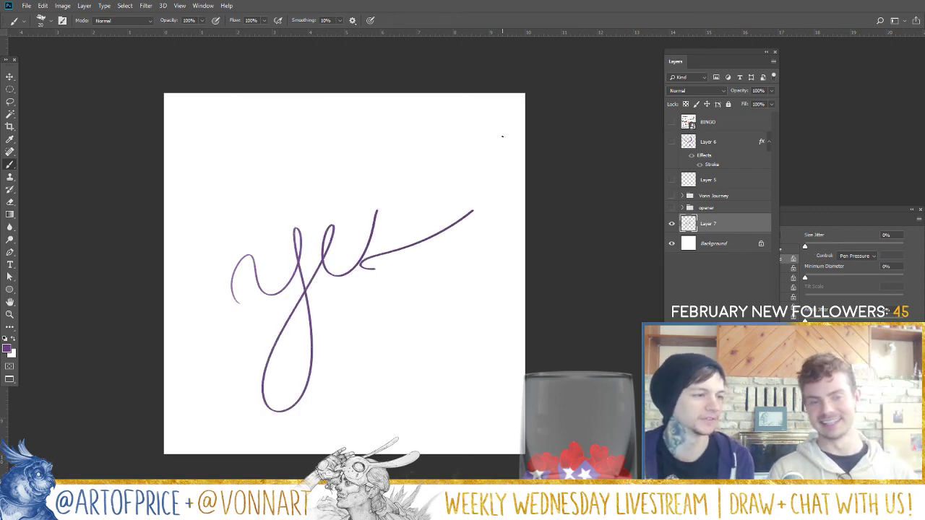
{"action": "mouse_move", "coordinate": [377, 211]}
{"action": "left_mouse_down"}
{"action": "mouse_move", "coordinate": [394, 241]}
{"action": "mouse_move", "coordinate": [375, 269]}
{"action": "left_mouse_up"}
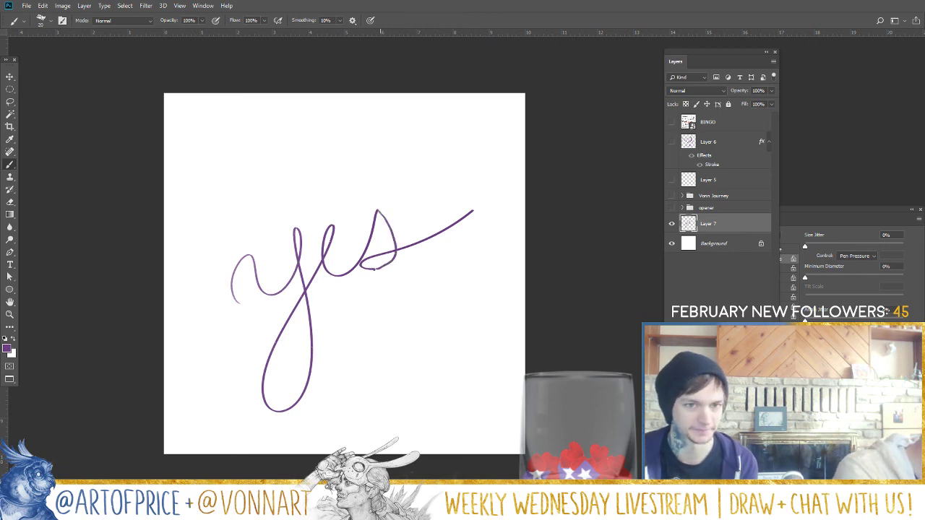
{"action": "left_click_drag", "start_coordinate": [429, 144], "coordinate": [436, 222]}
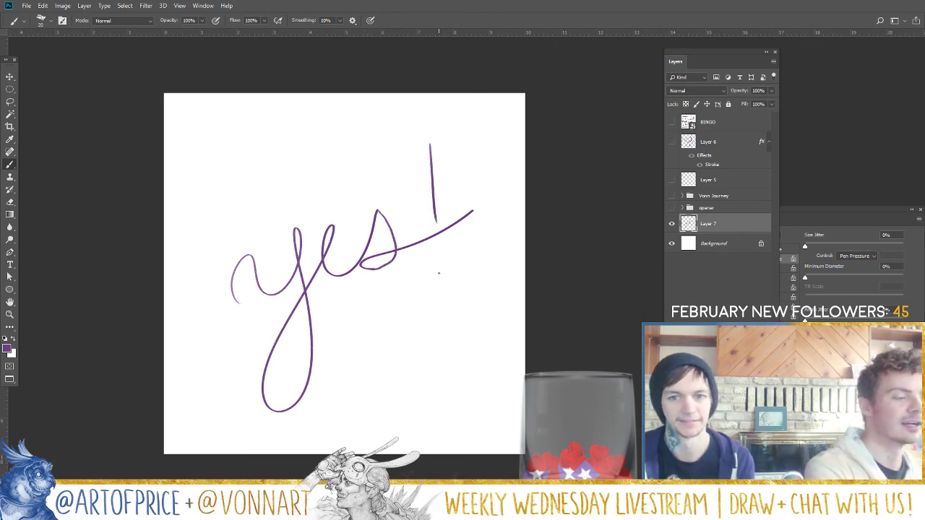
{"action": "left_click", "coordinate": [437, 267]}
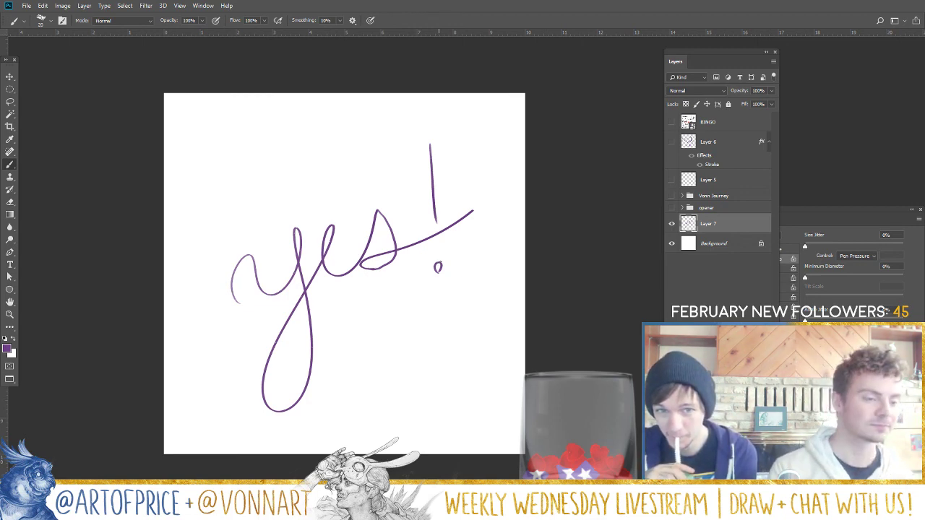
- Hide the handwriting layer and show the April 2014 C2E2 booth photo from the Booth Evolutions group inside Vonn Journey
{"action": "left_click", "coordinate": [672, 223]}
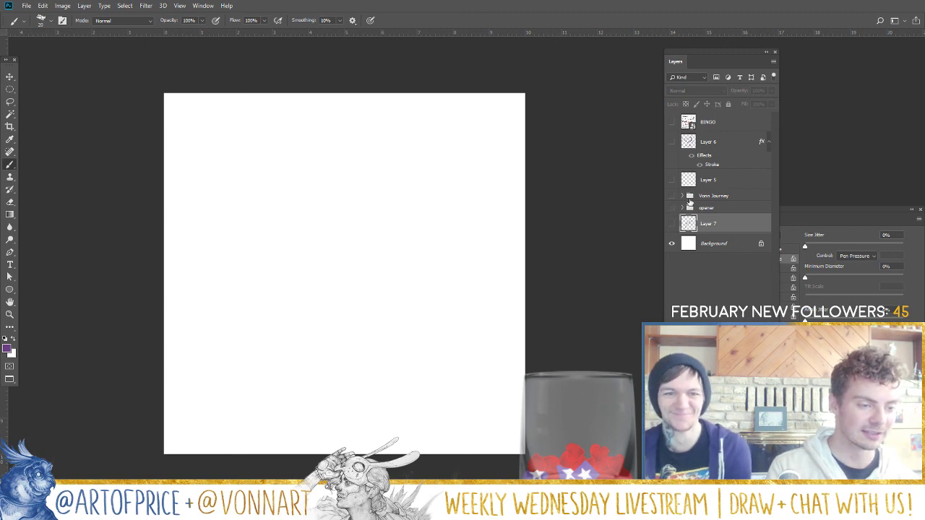
{"action": "left_click", "coordinate": [684, 197]}
{"action": "left_click", "coordinate": [672, 196]}
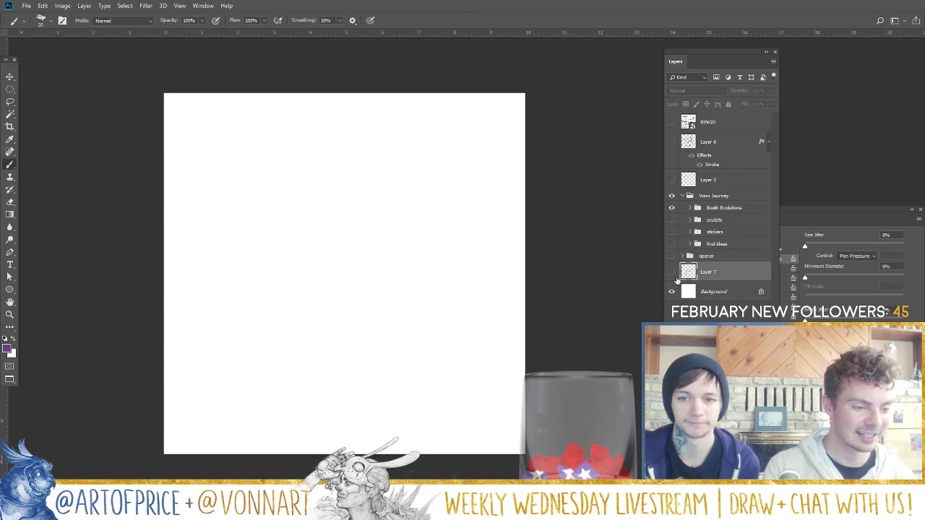
{"action": "left_click", "coordinate": [691, 208]}
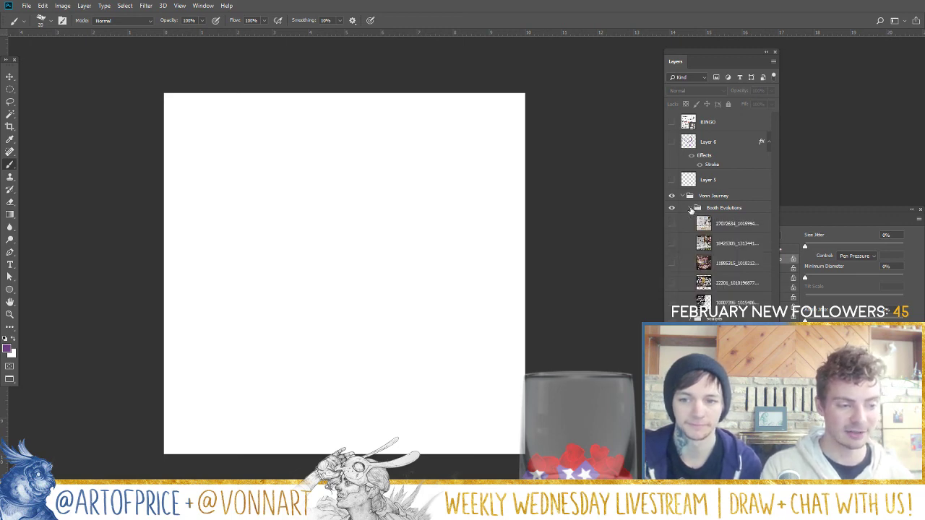
{"action": "left_click", "coordinate": [672, 304]}
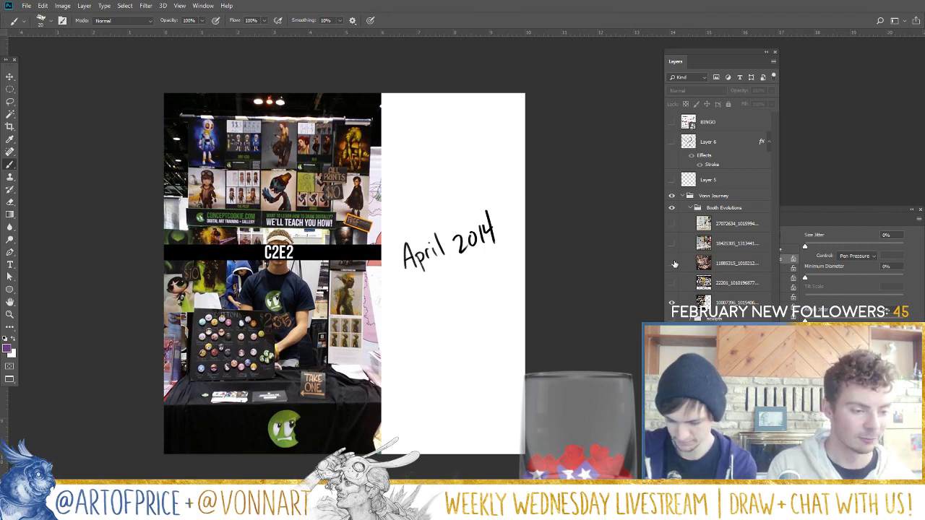
- View the stickers and buttons artwork in place of the April 2014 photo, followed by the sculpts group, hiding each after viewing
{"action": "left_click", "coordinate": [672, 304]}
{"action": "left_click", "coordinate": [672, 303]}
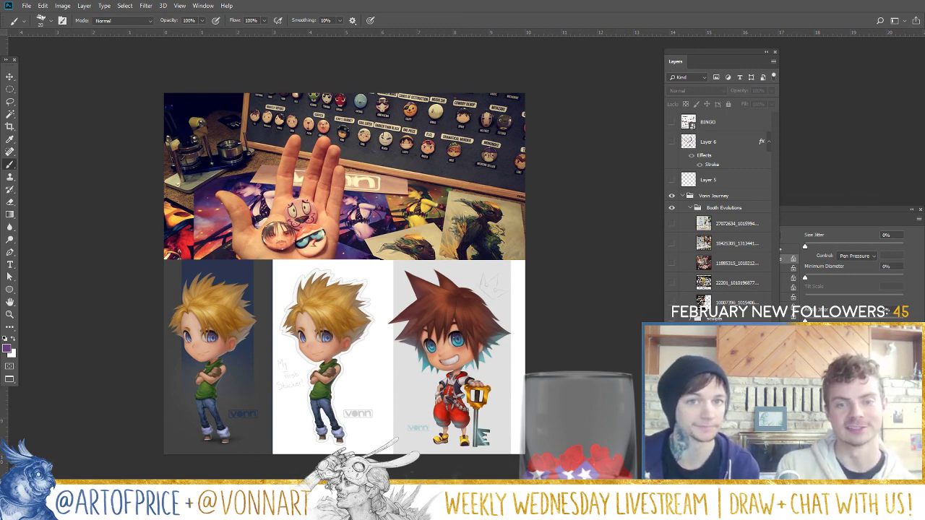
{"action": "left_click", "coordinate": [671, 304]}
{"action": "left_click", "coordinate": [671, 319]}
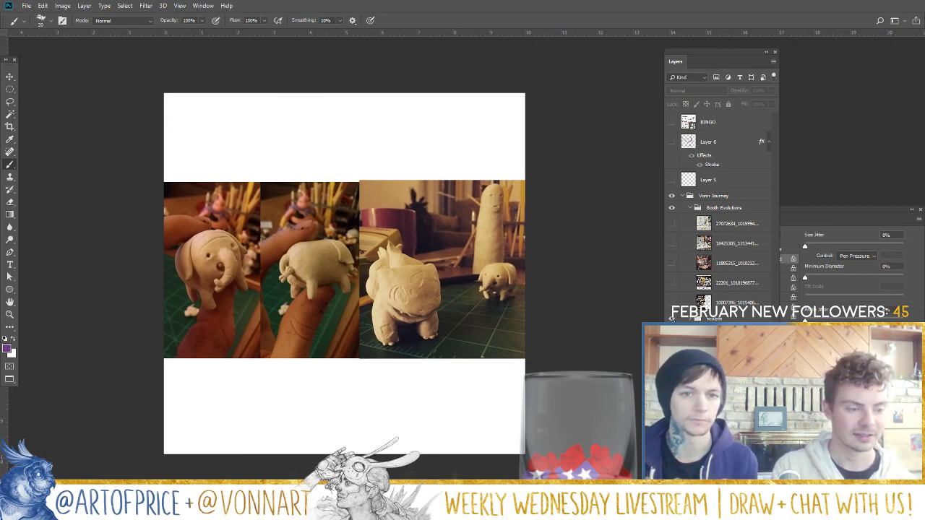
{"action": "left_click", "coordinate": [673, 320]}
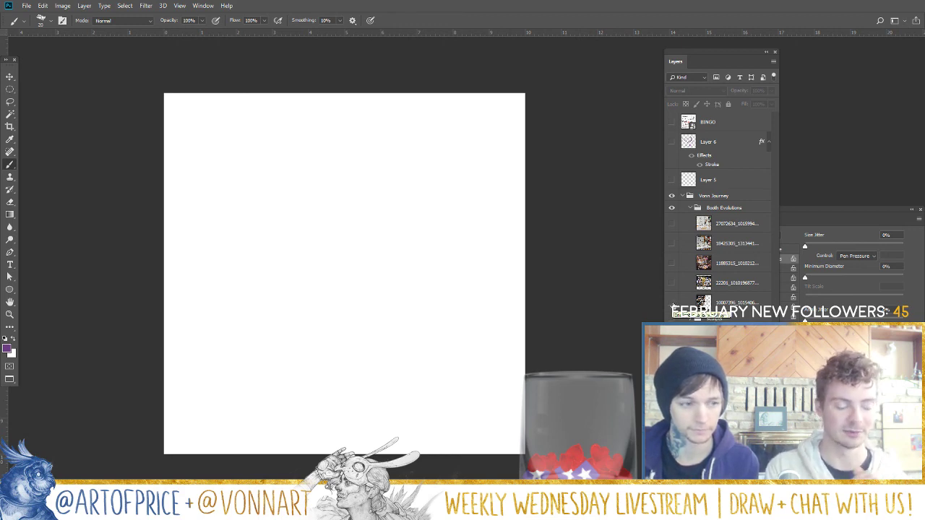
- Review the April 2014 booth photo again, hide it, and show the May 2015 booth photo
{"action": "left_click", "coordinate": [672, 303]}
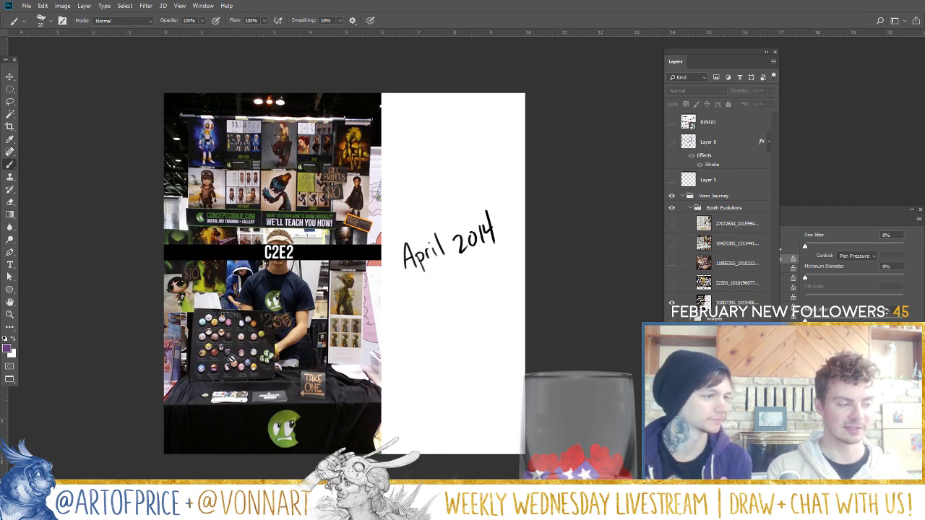
{"action": "left_click", "coordinate": [671, 302]}
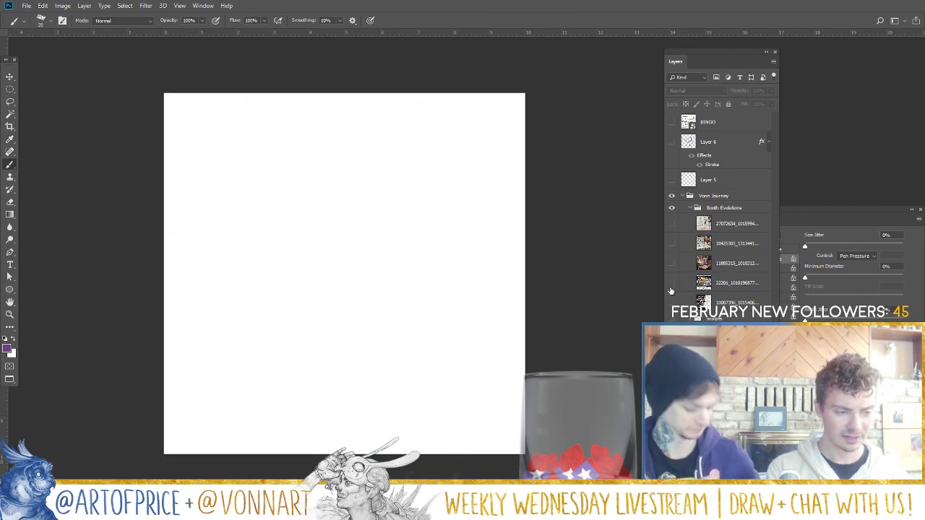
{"action": "left_click", "coordinate": [672, 282]}
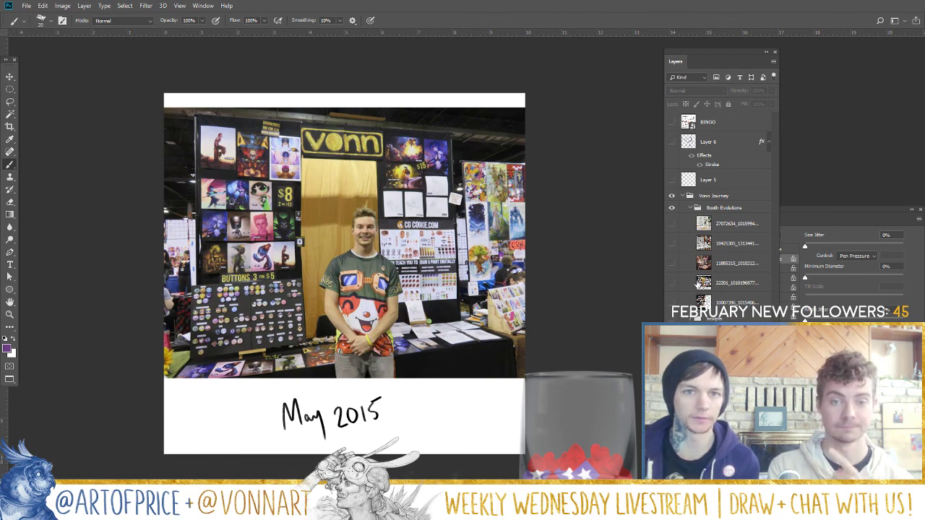
- View the August 2015 booth photo in place of the May 2015 one, and hide it after viewing
{"action": "left_click", "coordinate": [672, 263]}
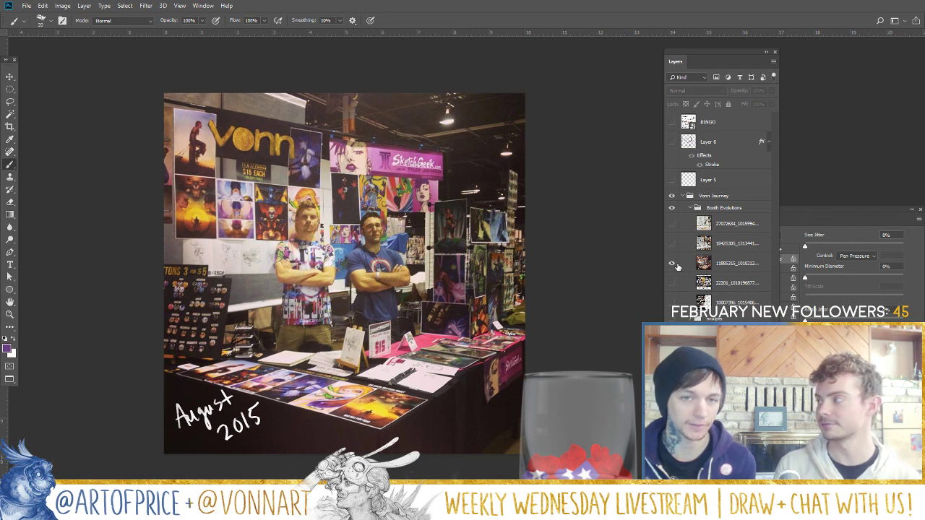
{"action": "left_click", "coordinate": [672, 263]}
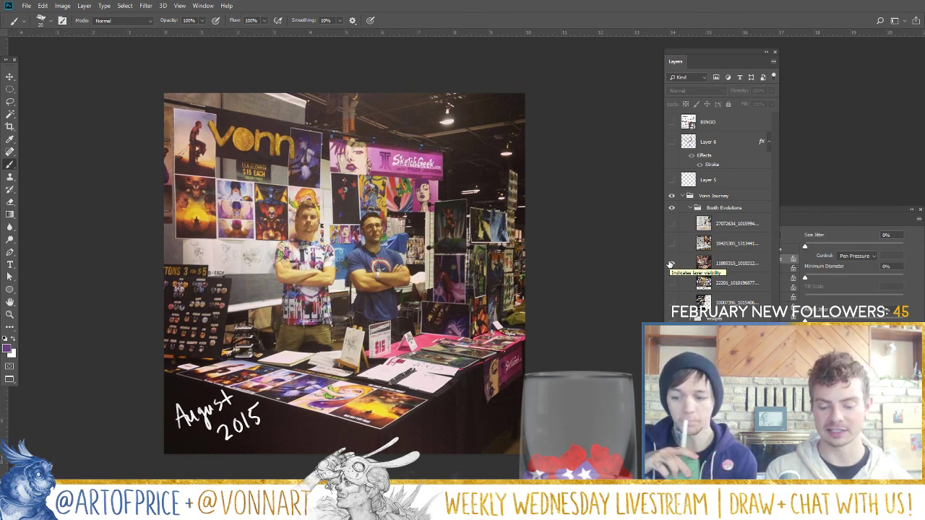
{"action": "left_click", "coordinate": [672, 263]}
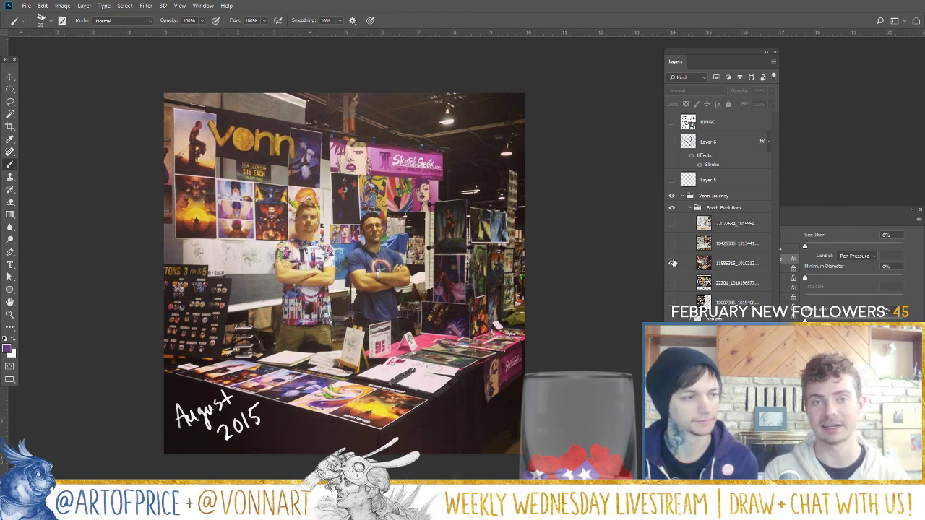
{"action": "left_click", "coordinate": [672, 263]}
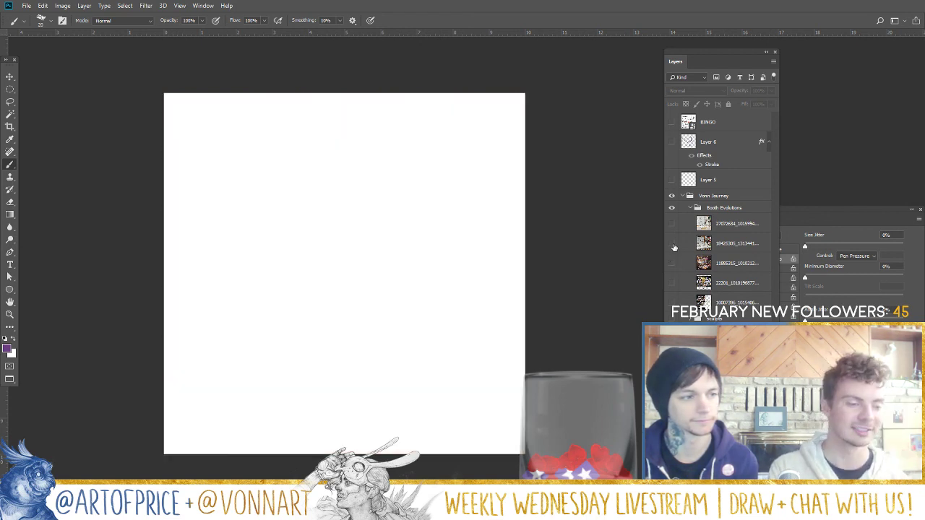
- Show the May 2017 booth photo and replace it with the January 2018 booth photo
{"action": "left_click", "coordinate": [673, 246]}
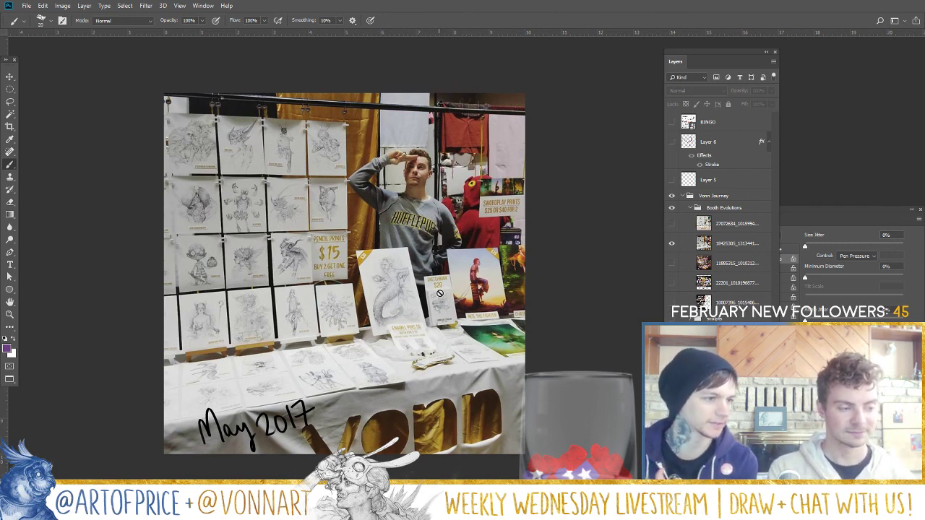
{"action": "left_click", "coordinate": [672, 223]}
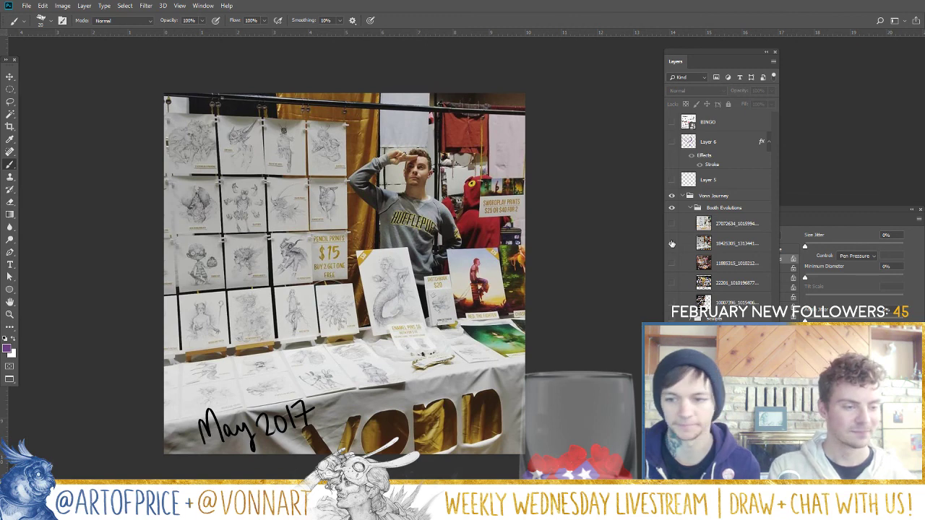
{"action": "left_click", "coordinate": [671, 243]}
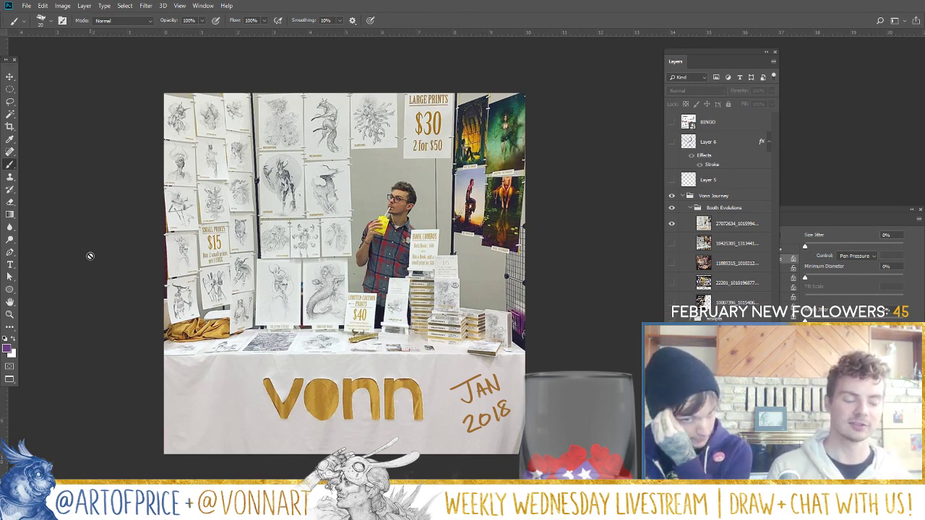
- Compare the January 2018 booth photo with the April 2014 one by toggling the upper photo's visibility
{"action": "left_click", "coordinate": [670, 303]}
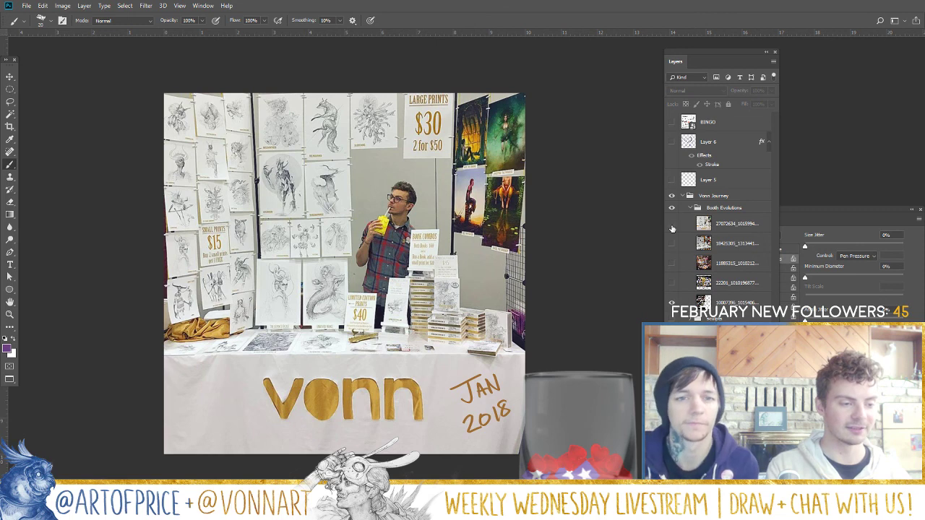
{"action": "left_click", "coordinate": [673, 227]}
{"action": "left_click", "coordinate": [672, 227]}
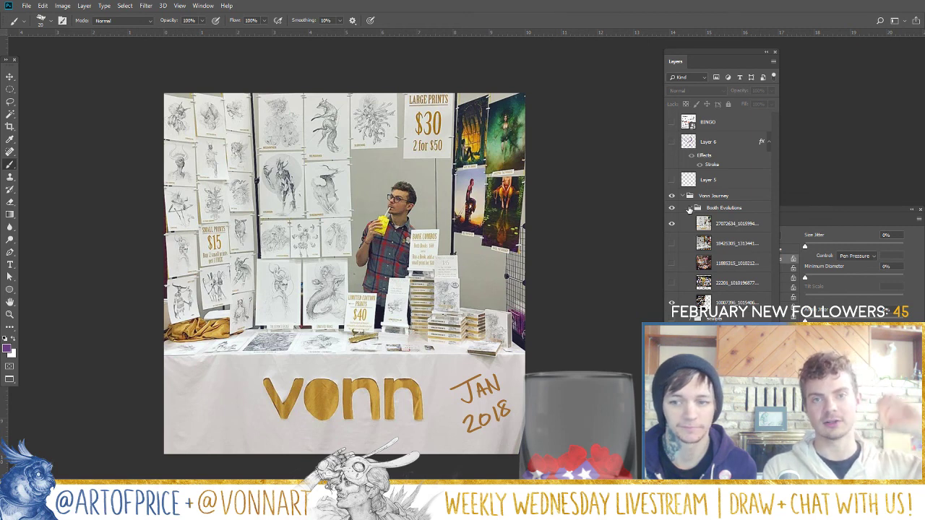
- Collapse the Booth Evolutions and Vonn Journey groups and hide the whole Vonn Journey group
{"action": "left_click", "coordinate": [689, 208]}
{"action": "left_click", "coordinate": [681, 196]}
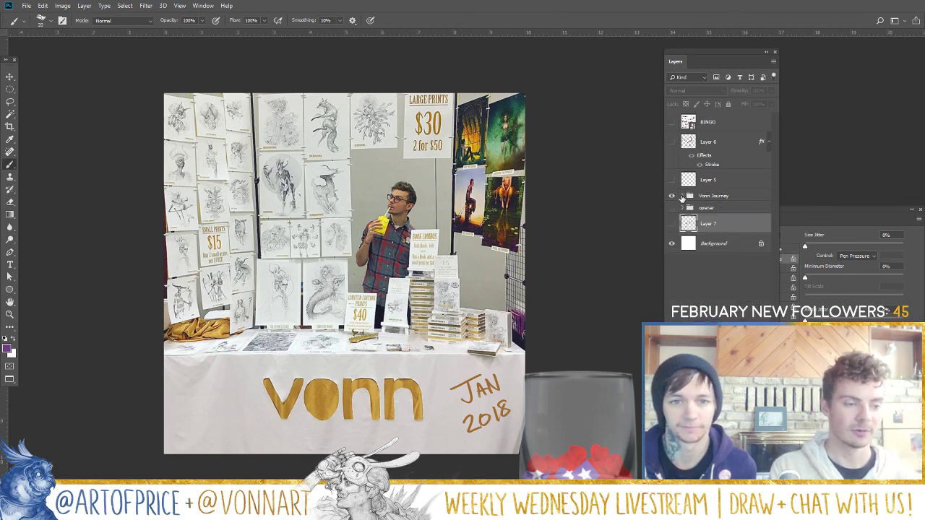
{"action": "left_click", "coordinate": [672, 196]}
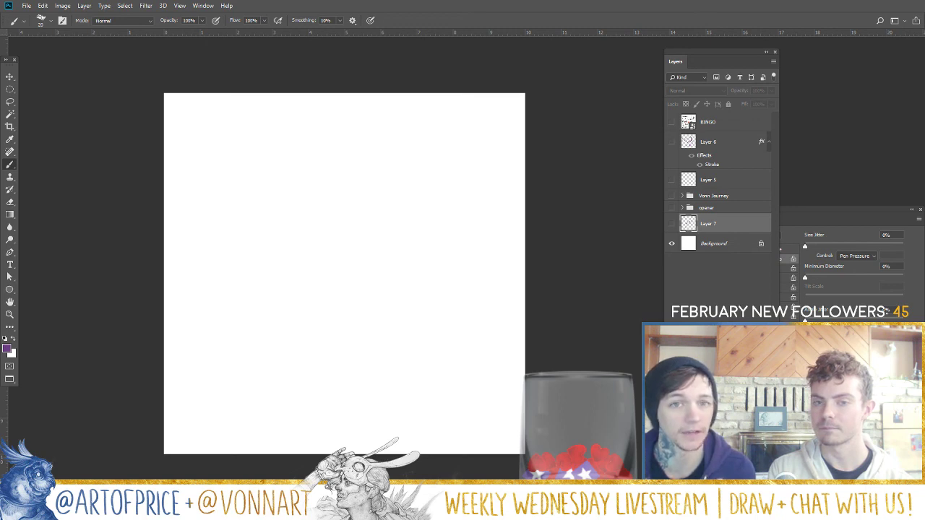
- Show the opener group, expand it, and hide the Twitch logo layer on the booth sketch
{"action": "left_click", "coordinate": [672, 209]}
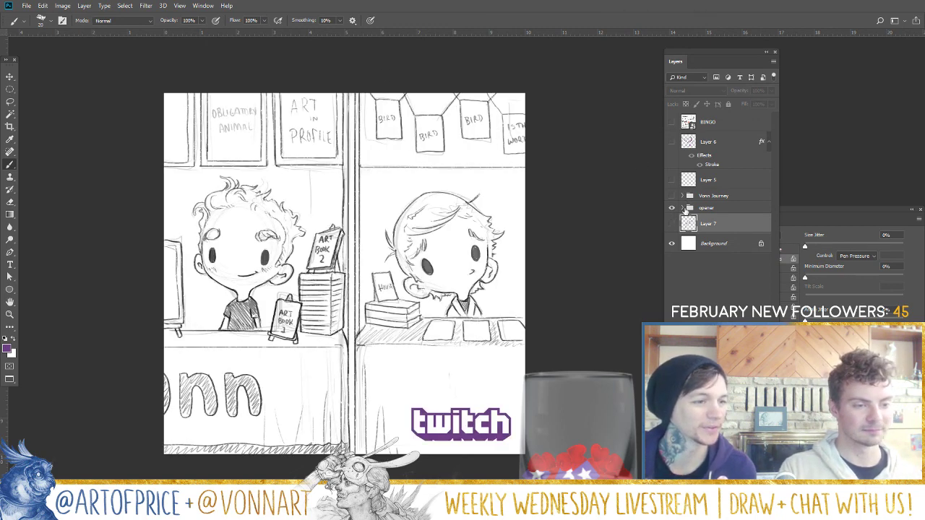
{"action": "left_click", "coordinate": [683, 208]}
{"action": "left_click", "coordinate": [671, 224]}
{"action": "left_click", "coordinate": [672, 224]}
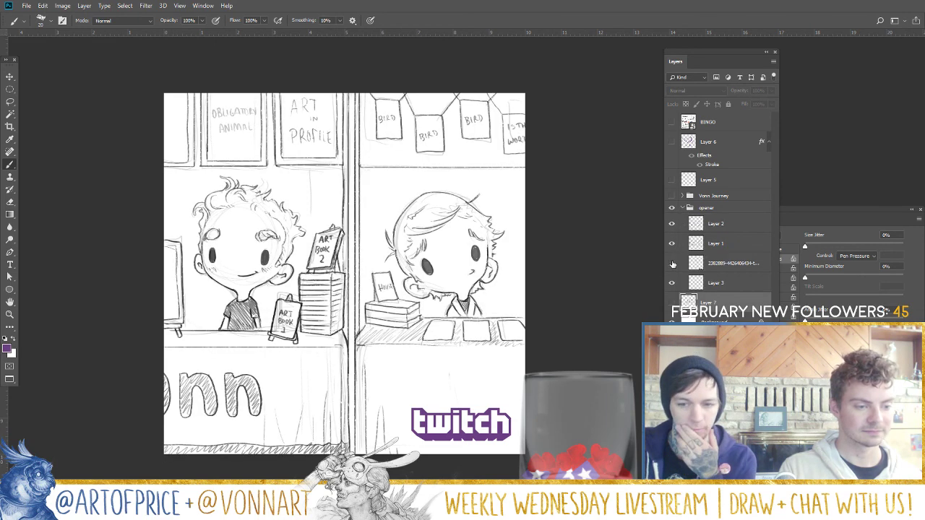
- Export the booth sketch for web as a JPEG on the desktop, naming the file after the two hosts
{"action": "left_click", "coordinate": [26, 6]}
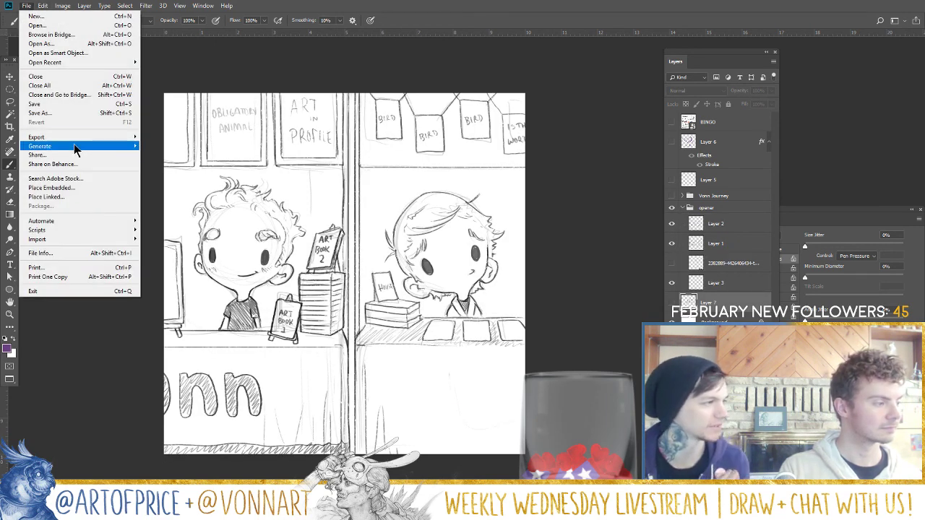
{"action": "mouse_move", "coordinate": [74, 138]}
{"action": "left_click", "coordinate": [197, 175]}
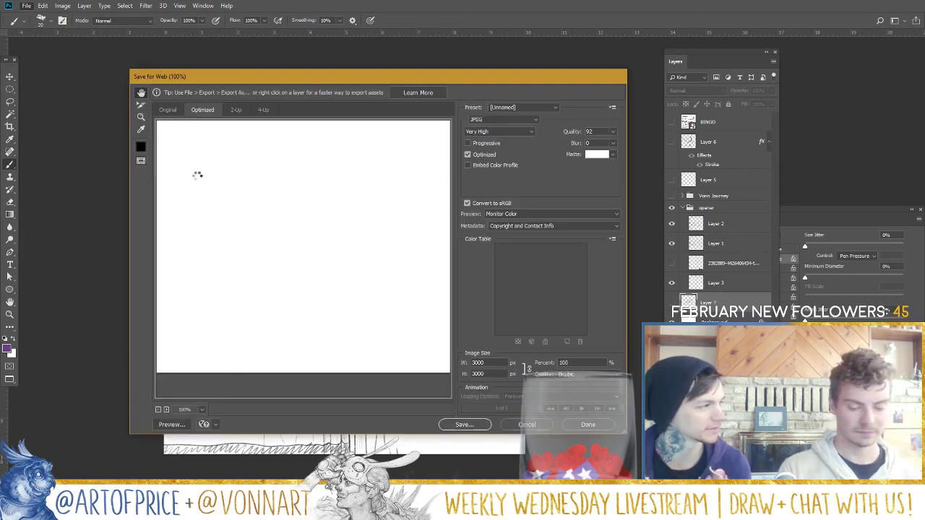
{"action": "key", "text": "Return"}
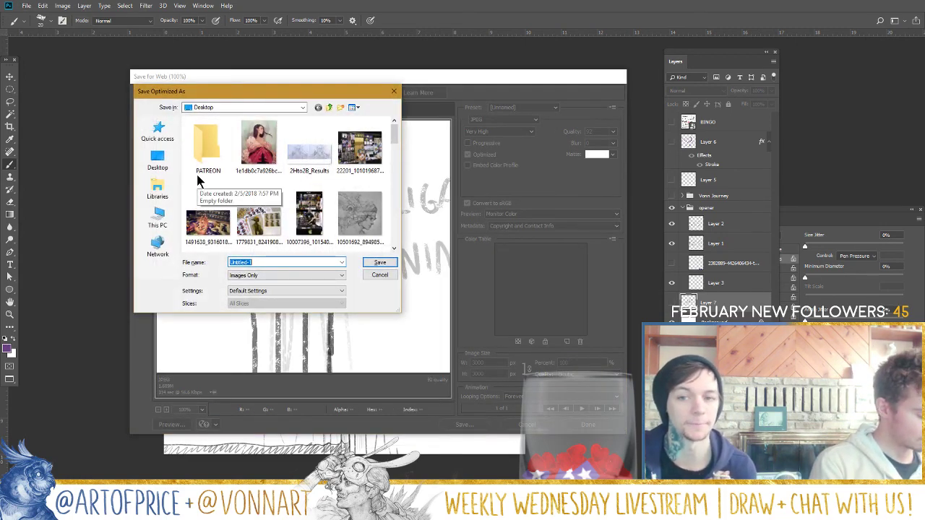
{"action": "type", "text": "S"}
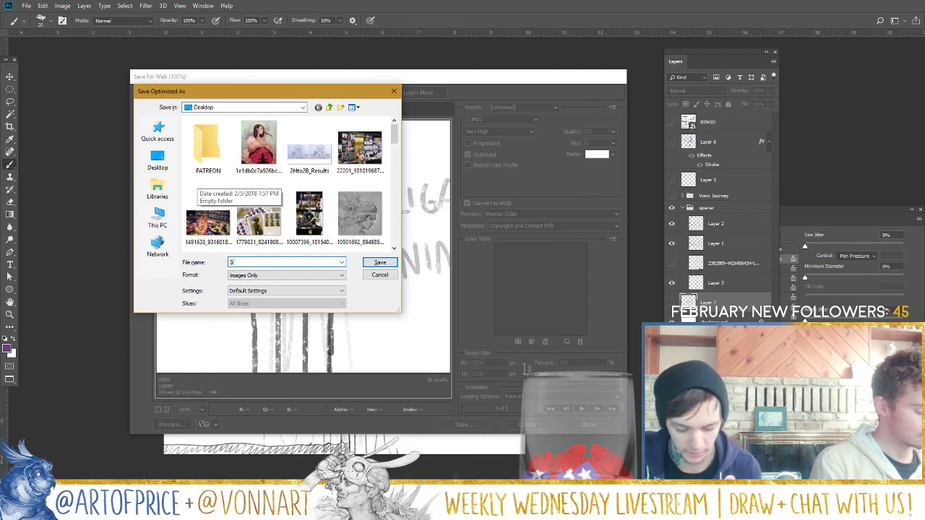
{"action": "type", "text": "AHHAWNANDTIM"}
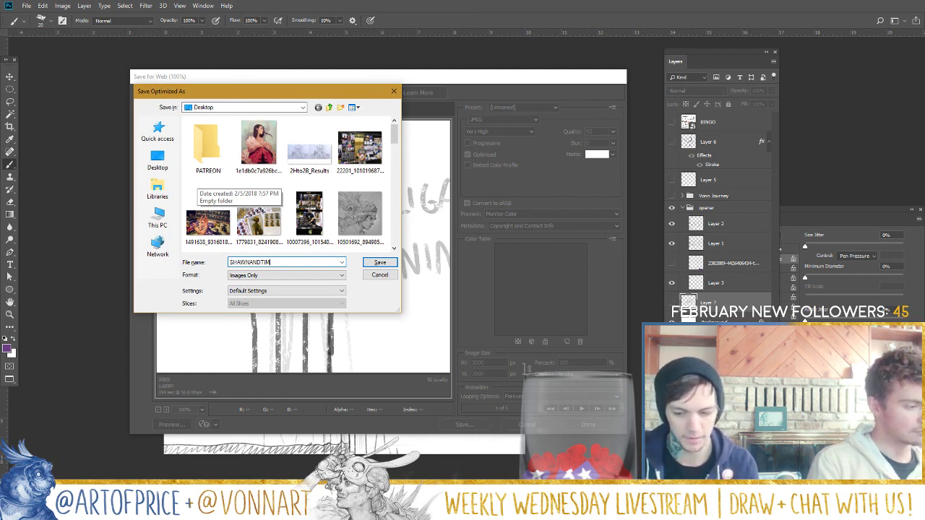
{"action": "key", "text": "Return"}
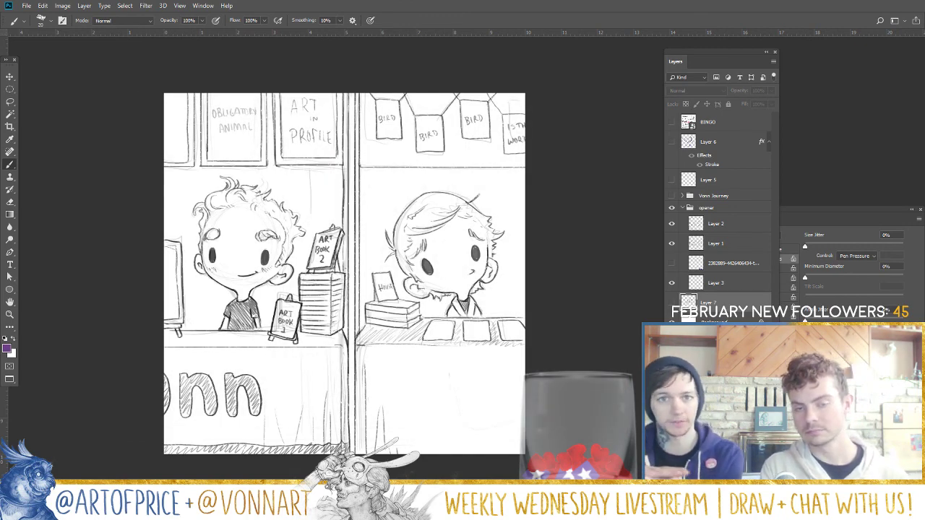
{"action": "key", "text": "alt+Tab"}
{"action": "key", "text": "alt+Tab"}
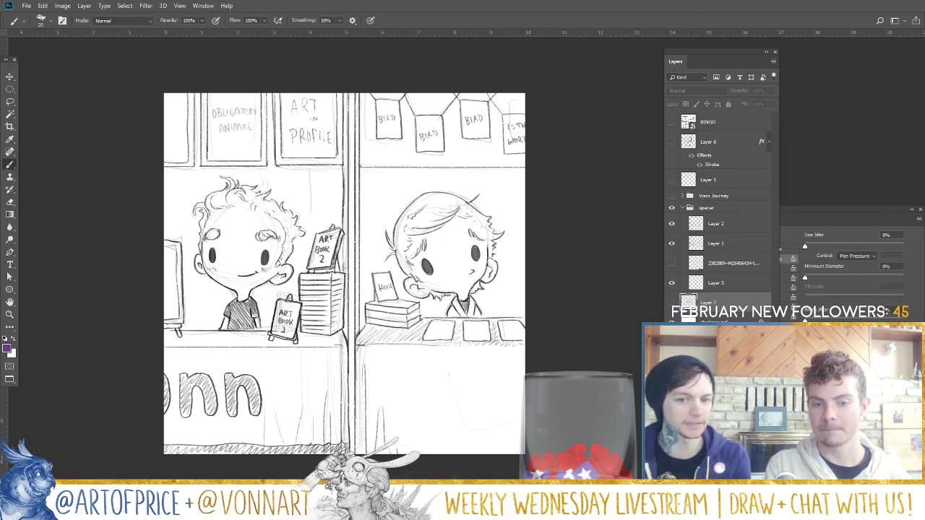
{"action": "key", "text": "ctrl+o"}
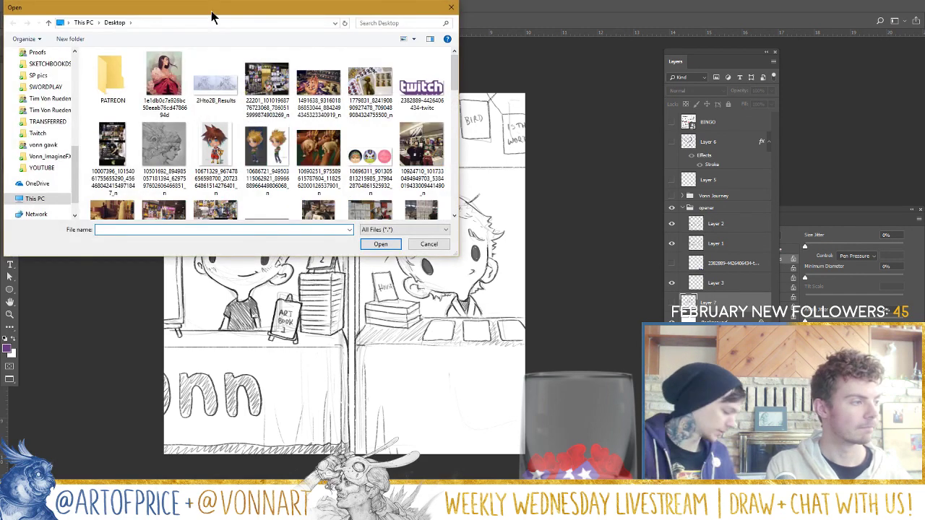
{"action": "key", "text": "Escape"}
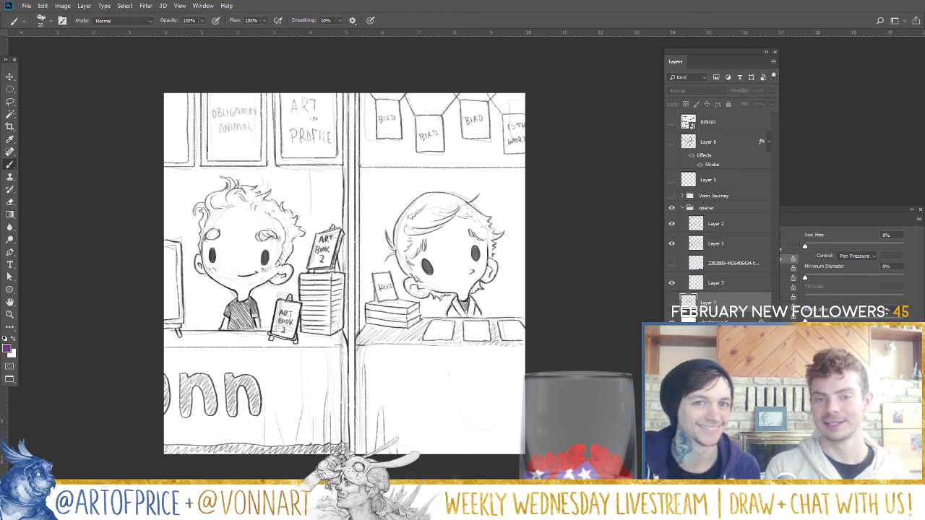
{"action": "key", "text": "alt+Tab"}
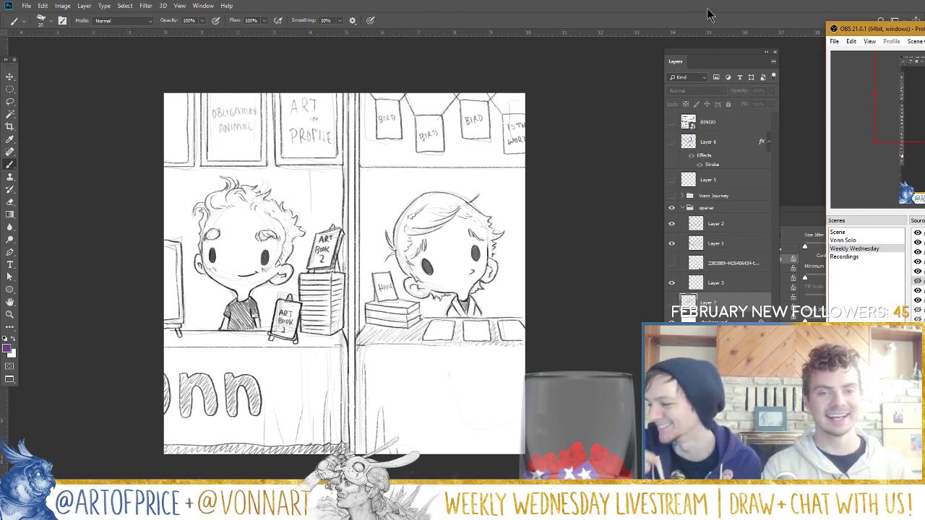
{"action": "left_click", "coordinate": [780, 20]}
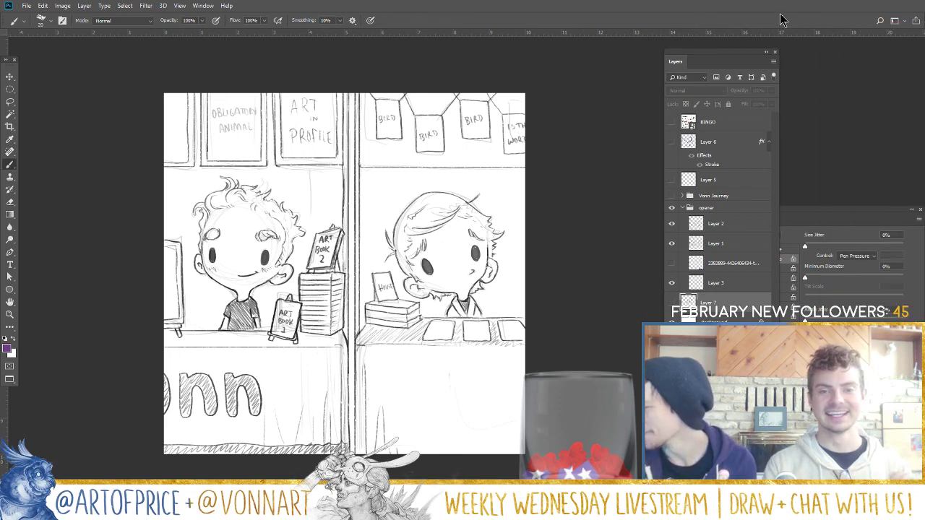
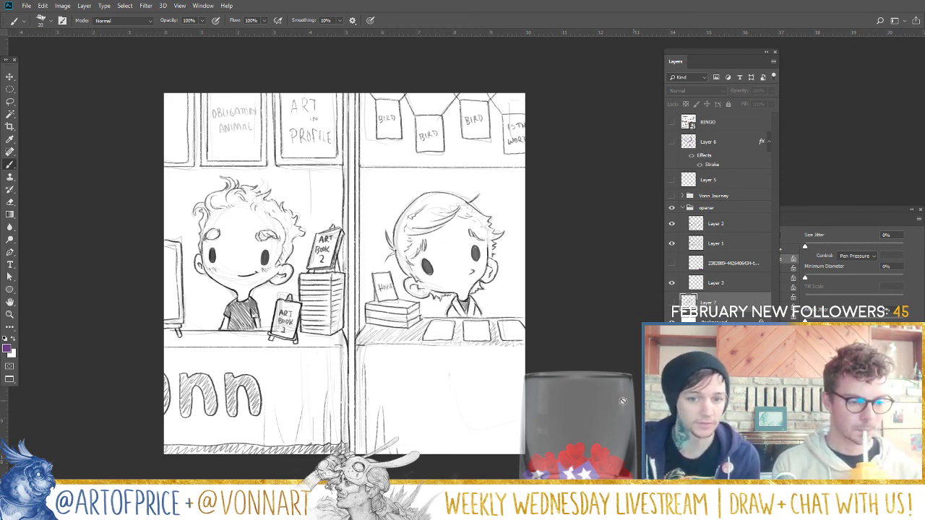
- Collapse and hide the opener group, and add a new empty layer directly above the Background
{"action": "left_click", "coordinate": [682, 208]}
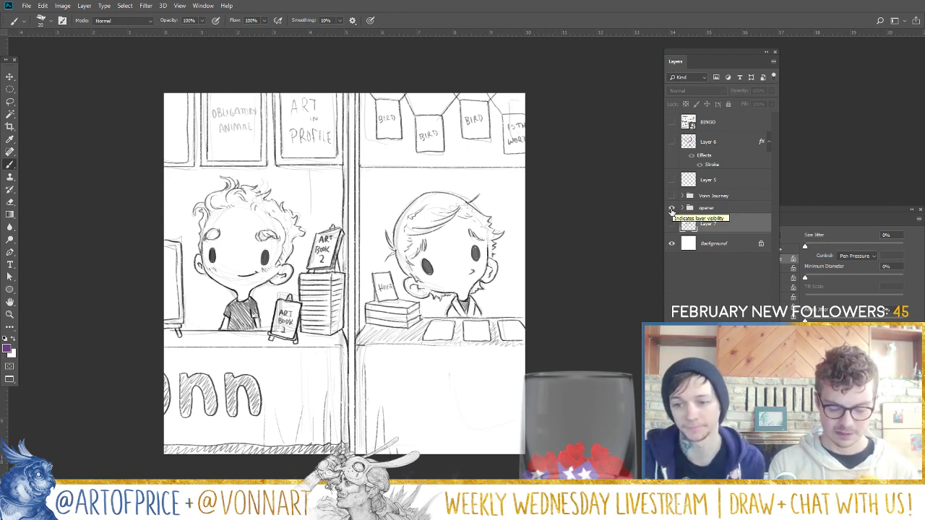
{"action": "left_click", "coordinate": [671, 209]}
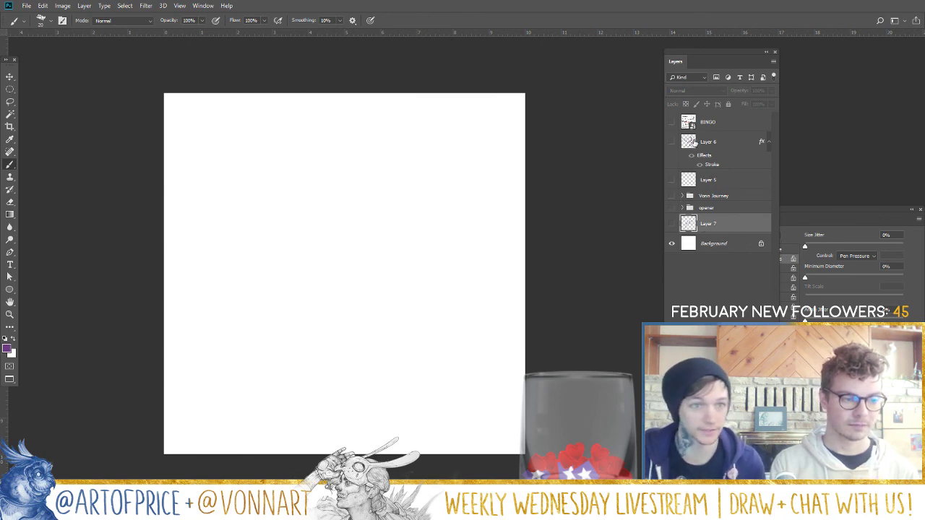
{"action": "left_click", "coordinate": [703, 245]}
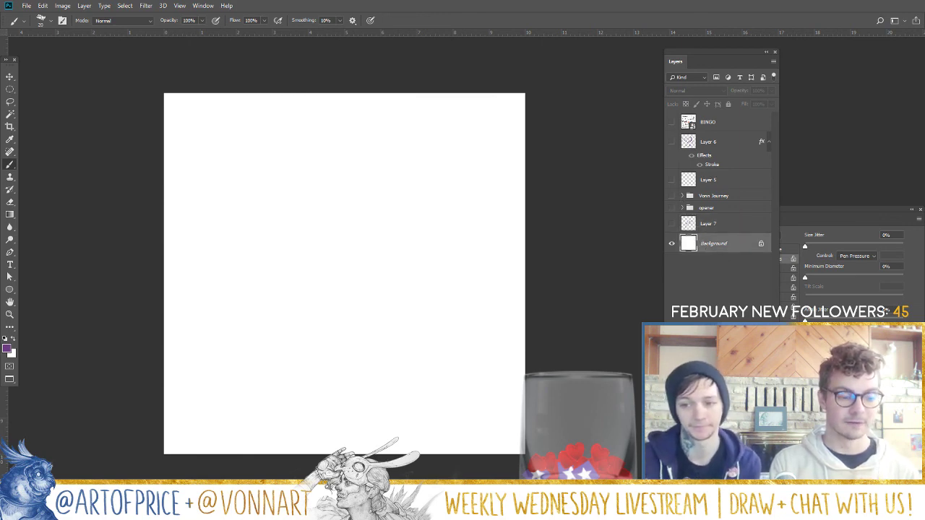
{"action": "left_click", "coordinate": [725, 312]}
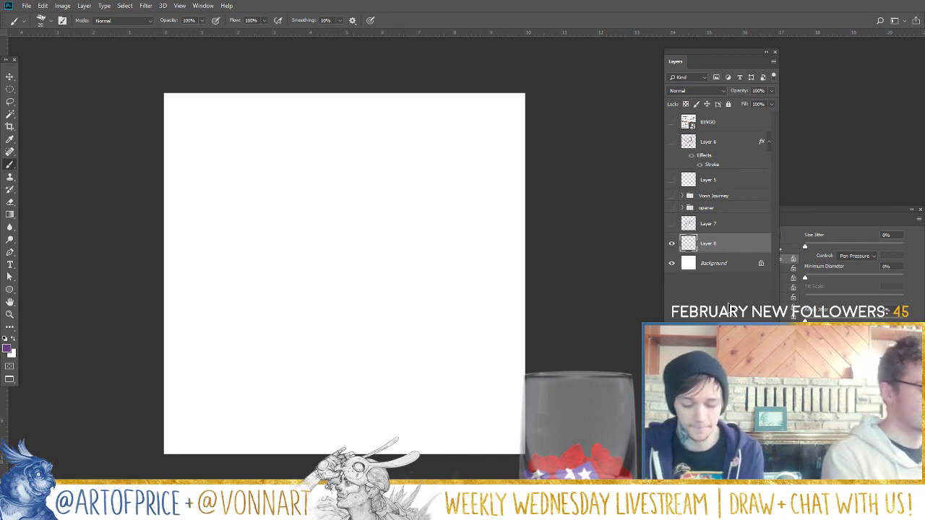
- Handwrite the heading "The Art Side" along the canvas's upper edge with the brush in a brighter, more saturated purple
{"action": "left_click", "coordinate": [8, 350]}
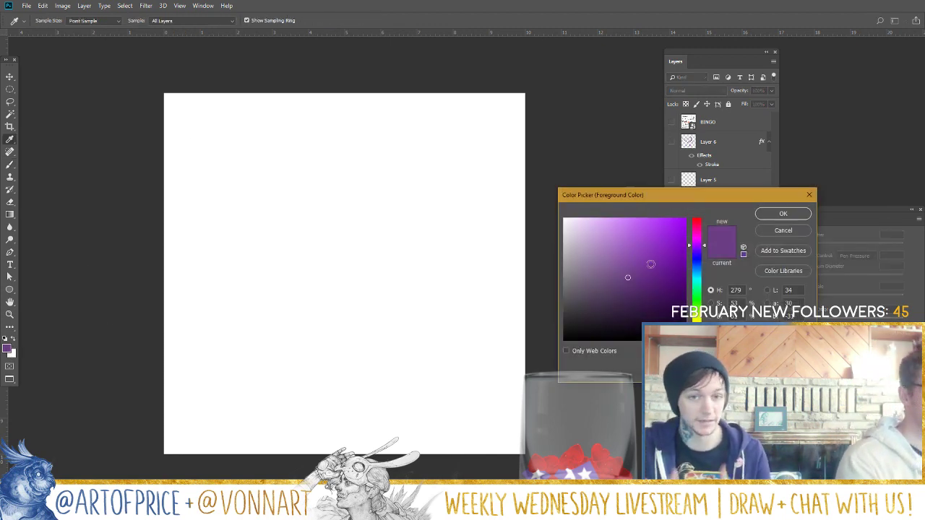
{"action": "left_click", "coordinate": [775, 215]}
{"action": "key", "text": "b"}
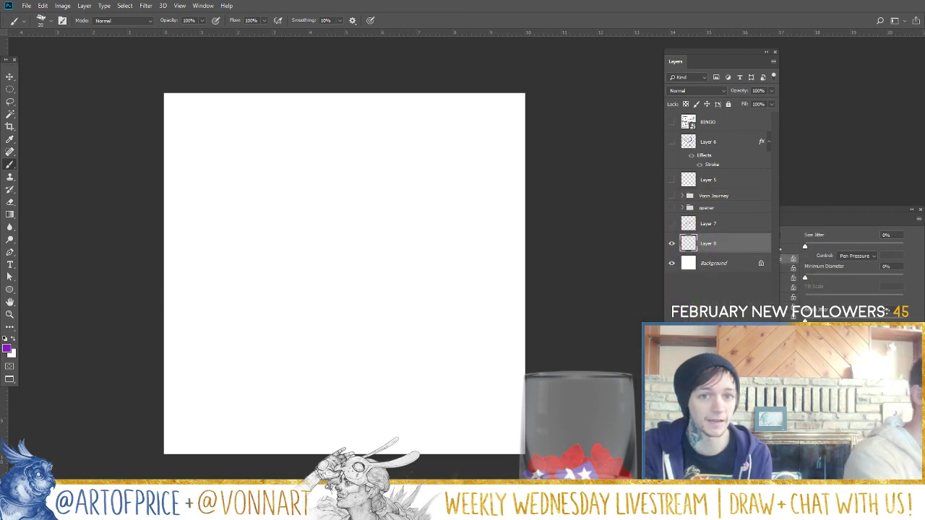
{"action": "mouse_move", "coordinate": [174, 99]}
{"action": "left_mouse_down"}
{"action": "mouse_move", "coordinate": [204, 96]}
{"action": "mouse_move", "coordinate": [182, 137]}
{"action": "left_mouse_up"}
{"action": "mouse_move", "coordinate": [195, 98]}
{"action": "left_mouse_down"}
{"action": "mouse_move", "coordinate": [194, 121]}
{"action": "mouse_move", "coordinate": [223, 120]}
{"action": "mouse_move", "coordinate": [239, 135]}
{"action": "mouse_move", "coordinate": [237, 117]}
{"action": "left_mouse_up"}
{"action": "mouse_move", "coordinate": [238, 125]}
{"action": "left_mouse_down"}
{"action": "mouse_move", "coordinate": [244, 115]}
{"action": "mouse_move", "coordinate": [248, 124]}
{"action": "left_mouse_up"}
{"action": "mouse_move", "coordinate": [243, 118]}
{"action": "left_mouse_down"}
{"action": "mouse_move", "coordinate": [275, 125]}
{"action": "mouse_move", "coordinate": [267, 130]}
{"action": "left_mouse_up"}
{"action": "mouse_move", "coordinate": [289, 114]}
{"action": "left_mouse_down"}
{"action": "mouse_move", "coordinate": [289, 124]}
{"action": "mouse_move", "coordinate": [302, 123]}
{"action": "left_mouse_up"}
{"action": "left_click_drag", "start_coordinate": [308, 117], "coordinate": [319, 118]}
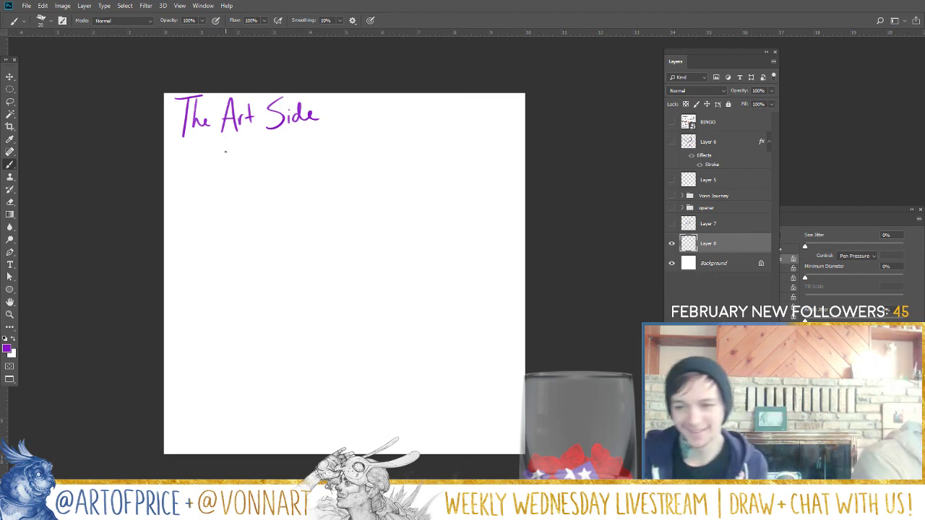
- Handwrite the indented bullet points "Quality" and "Selling an Experience" below the heading
{"action": "mouse_move", "coordinate": [225, 152]}
{"action": "left_mouse_down"}
{"action": "mouse_move", "coordinate": [248, 158]}
{"action": "mouse_move", "coordinate": [257, 146]}
{"action": "mouse_move", "coordinate": [261, 162]}
{"action": "left_mouse_up"}
{"action": "left_click_drag", "start_coordinate": [258, 150], "coordinate": [280, 160]}
{"action": "left_click_drag", "start_coordinate": [280, 159], "coordinate": [296, 158]}
{"action": "mouse_move", "coordinate": [290, 147]}
{"action": "left_mouse_down"}
{"action": "mouse_move", "coordinate": [302, 148]}
{"action": "mouse_move", "coordinate": [311, 169]}
{"action": "left_mouse_up"}
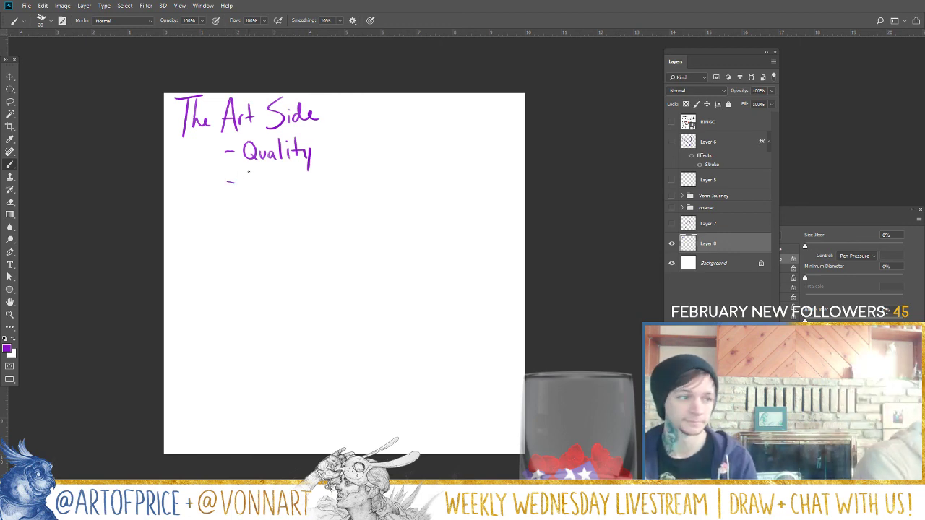
{"action": "mouse_move", "coordinate": [249, 172]}
{"action": "left_mouse_down"}
{"action": "mouse_move", "coordinate": [254, 185]}
{"action": "mouse_move", "coordinate": [266, 171]}
{"action": "mouse_move", "coordinate": [279, 186]}
{"action": "mouse_move", "coordinate": [294, 185]}
{"action": "mouse_move", "coordinate": [296, 204]}
{"action": "mouse_move", "coordinate": [326, 185]}
{"action": "mouse_move", "coordinate": [347, 188]}
{"action": "mouse_move", "coordinate": [346, 168]}
{"action": "mouse_move", "coordinate": [364, 198]}
{"action": "mouse_move", "coordinate": [387, 180]}
{"action": "mouse_move", "coordinate": [438, 180]}
{"action": "left_mouse_up"}
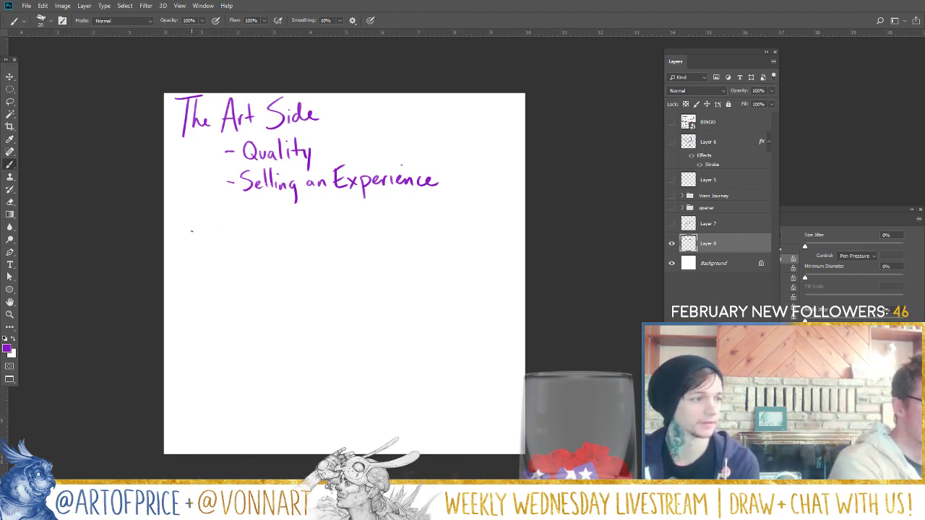
- Handwrite the bullet point "Presentation is" below the indented bullets and end it with a small drawing of a key
{"action": "mouse_move", "coordinate": [208, 219]}
{"action": "left_mouse_down"}
{"action": "mouse_move", "coordinate": [209, 241]}
{"action": "mouse_move", "coordinate": [204, 218]}
{"action": "mouse_move", "coordinate": [216, 234]}
{"action": "mouse_move", "coordinate": [222, 222]}
{"action": "mouse_move", "coordinate": [224, 237]}
{"action": "mouse_move", "coordinate": [273, 242]}
{"action": "left_mouse_up"}
{"action": "left_click_drag", "start_coordinate": [268, 230], "coordinate": [287, 240]}
{"action": "mouse_move", "coordinate": [293, 215]}
{"action": "left_mouse_down"}
{"action": "mouse_move", "coordinate": [293, 241]}
{"action": "mouse_move", "coordinate": [298, 229]}
{"action": "left_mouse_up"}
{"action": "mouse_move", "coordinate": [301, 231]}
{"action": "left_mouse_down"}
{"action": "mouse_move", "coordinate": [302, 241]}
{"action": "mouse_move", "coordinate": [313, 231]}
{"action": "mouse_move", "coordinate": [337, 242]}
{"action": "mouse_move", "coordinate": [388, 230]}
{"action": "mouse_move", "coordinate": [388, 239]}
{"action": "mouse_move", "coordinate": [381, 231]}
{"action": "mouse_move", "coordinate": [401, 224]}
{"action": "mouse_move", "coordinate": [409, 222]}
{"action": "mouse_move", "coordinate": [394, 232]}
{"action": "mouse_move", "coordinate": [417, 230]}
{"action": "mouse_move", "coordinate": [413, 218]}
{"action": "left_mouse_up"}
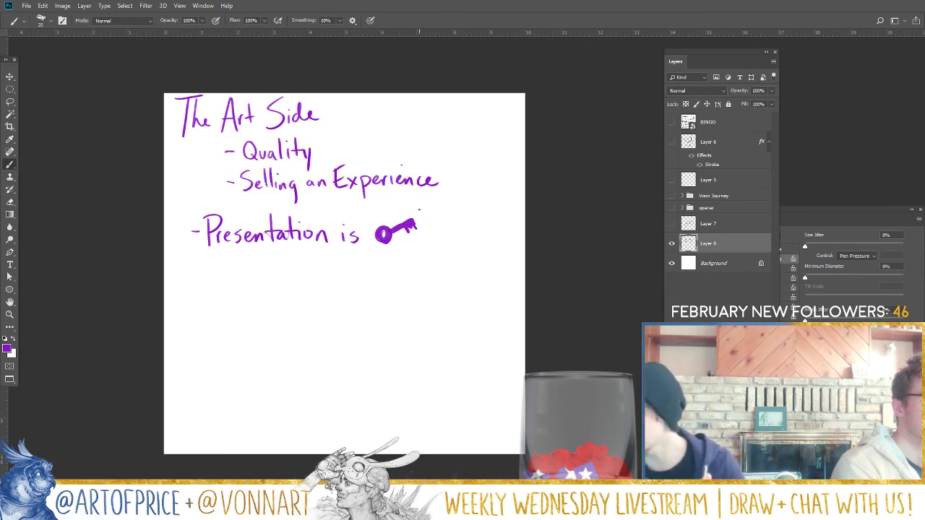
- Draw short shine lines around the key and finish the bullet point with two exclamation marks
{"action": "left_click_drag", "start_coordinate": [419, 210], "coordinate": [428, 206]}
{"action": "left_click_drag", "start_coordinate": [423, 214], "coordinate": [432, 209]}
{"action": "left_click_drag", "start_coordinate": [401, 251], "coordinate": [402, 257]}
{"action": "left_click_drag", "start_coordinate": [408, 248], "coordinate": [425, 246]}
{"action": "left_click_drag", "start_coordinate": [368, 259], "coordinate": [371, 255]}
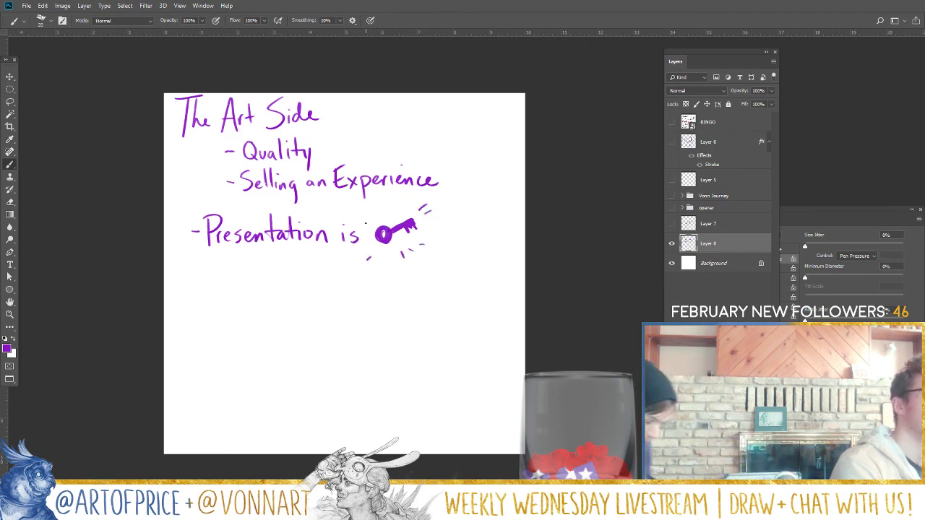
{"action": "left_click_drag", "start_coordinate": [368, 214], "coordinate": [370, 219]}
{"action": "mouse_move", "coordinate": [442, 220]}
{"action": "left_mouse_down"}
{"action": "mouse_move", "coordinate": [441, 237]}
{"action": "mouse_move", "coordinate": [450, 238]}
{"action": "left_mouse_up"}
{"action": "left_click", "coordinate": [442, 244]}
{"action": "left_click", "coordinate": [450, 245]}
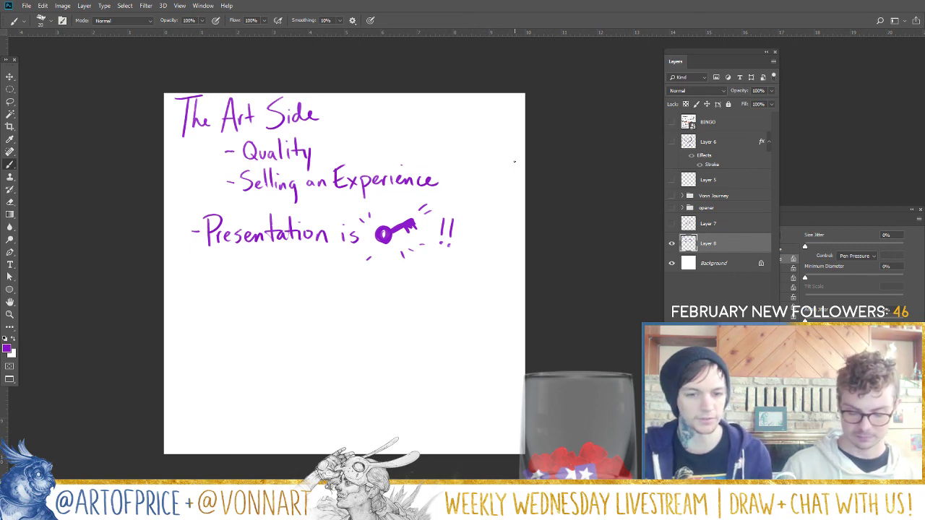
- Handwrite the bullet point "consistency" below the presentation line
{"action": "left_click_drag", "start_coordinate": [192, 275], "coordinate": [202, 273]}
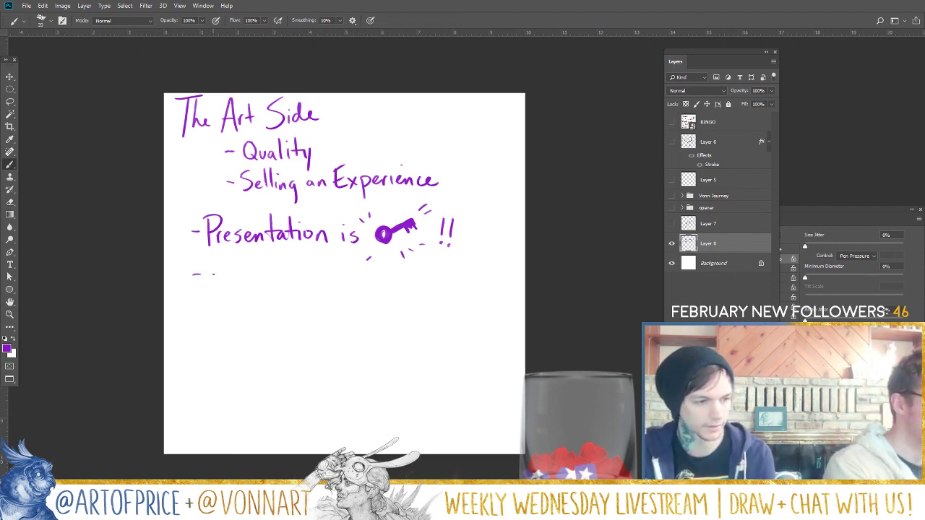
{"action": "mouse_move", "coordinate": [216, 272]}
{"action": "left_mouse_down"}
{"action": "mouse_move", "coordinate": [216, 280]}
{"action": "mouse_move", "coordinate": [249, 281]}
{"action": "left_mouse_up"}
{"action": "left_click", "coordinate": [252, 279]}
{"action": "left_click", "coordinate": [248, 267]}
{"action": "mouse_move", "coordinate": [260, 273]}
{"action": "left_mouse_down"}
{"action": "mouse_move", "coordinate": [256, 281]}
{"action": "mouse_move", "coordinate": [269, 280]}
{"action": "left_mouse_up"}
{"action": "left_click_drag", "start_coordinate": [263, 271], "coordinate": [273, 270]}
{"action": "left_click_drag", "start_coordinate": [274, 277], "coordinate": [294, 283]}
{"action": "left_click_drag", "start_coordinate": [302, 273], "coordinate": [306, 295]}
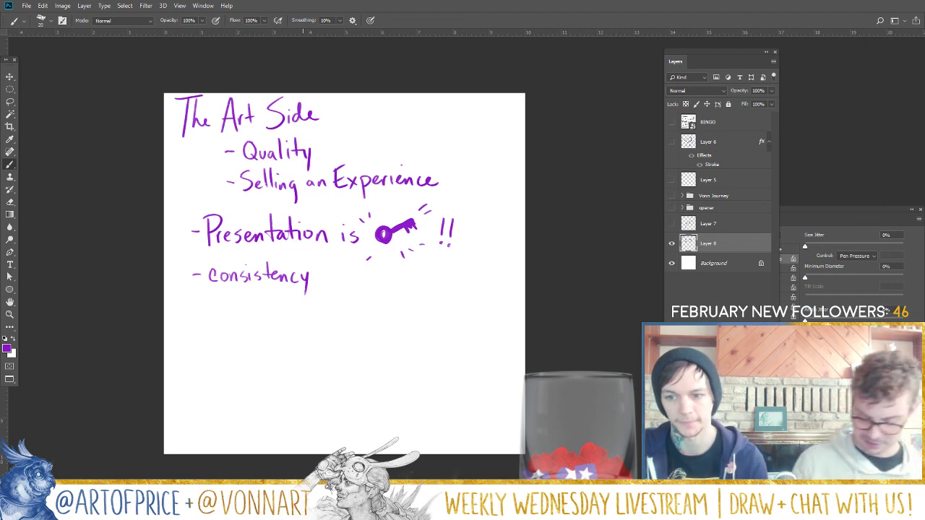
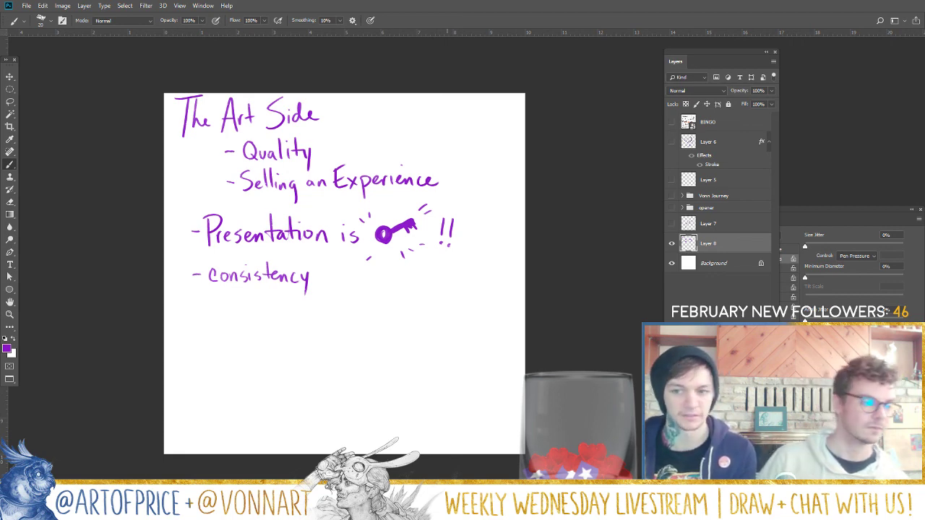
- Handwrite the bullet point "respect others!" below "consistency"
{"action": "mouse_move", "coordinate": [194, 322]}
{"action": "left_mouse_down"}
{"action": "mouse_move", "coordinate": [213, 329]}
{"action": "mouse_move", "coordinate": [220, 317]}
{"action": "left_mouse_up"}
{"action": "left_click_drag", "start_coordinate": [220, 322], "coordinate": [226, 329]}
{"action": "mouse_move", "coordinate": [238, 315]}
{"action": "left_mouse_down"}
{"action": "mouse_move", "coordinate": [232, 327]}
{"action": "mouse_move", "coordinate": [249, 337]}
{"action": "mouse_move", "coordinate": [281, 326]}
{"action": "left_mouse_up"}
{"action": "left_click_drag", "start_coordinate": [273, 315], "coordinate": [312, 324]}
{"action": "mouse_move", "coordinate": [307, 315]}
{"action": "left_mouse_down"}
{"action": "mouse_move", "coordinate": [321, 315]}
{"action": "mouse_move", "coordinate": [327, 327]}
{"action": "mouse_move", "coordinate": [365, 323]}
{"action": "left_mouse_up"}
{"action": "left_click", "coordinate": [365, 329]}
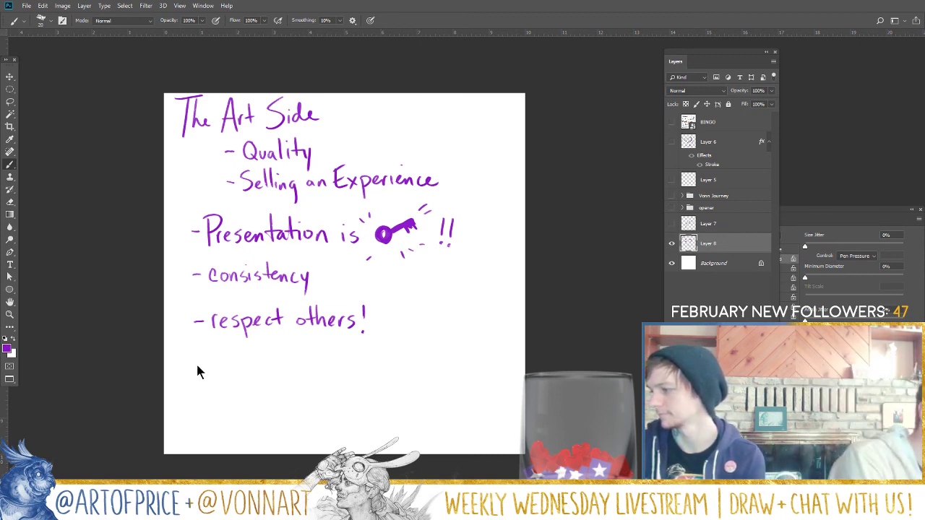
- Handwrite the bullet point "stand out!" below "respect others!"
{"action": "left_click_drag", "start_coordinate": [196, 367], "coordinate": [225, 374]}
{"action": "left_click_drag", "start_coordinate": [220, 361], "coordinate": [250, 373]}
{"action": "mouse_move", "coordinate": [260, 366]}
{"action": "left_mouse_down"}
{"action": "mouse_move", "coordinate": [263, 374]}
{"action": "mouse_move", "coordinate": [281, 365]}
{"action": "left_mouse_up"}
{"action": "left_click_drag", "start_coordinate": [289, 366], "coordinate": [303, 373]}
{"action": "mouse_move", "coordinate": [304, 350]}
{"action": "left_mouse_down"}
{"action": "mouse_move", "coordinate": [305, 371]}
{"action": "mouse_move", "coordinate": [309, 359]}
{"action": "left_mouse_up"}
{"action": "left_click_drag", "start_coordinate": [319, 347], "coordinate": [317, 363]}
{"action": "left_click", "coordinate": [317, 371]}
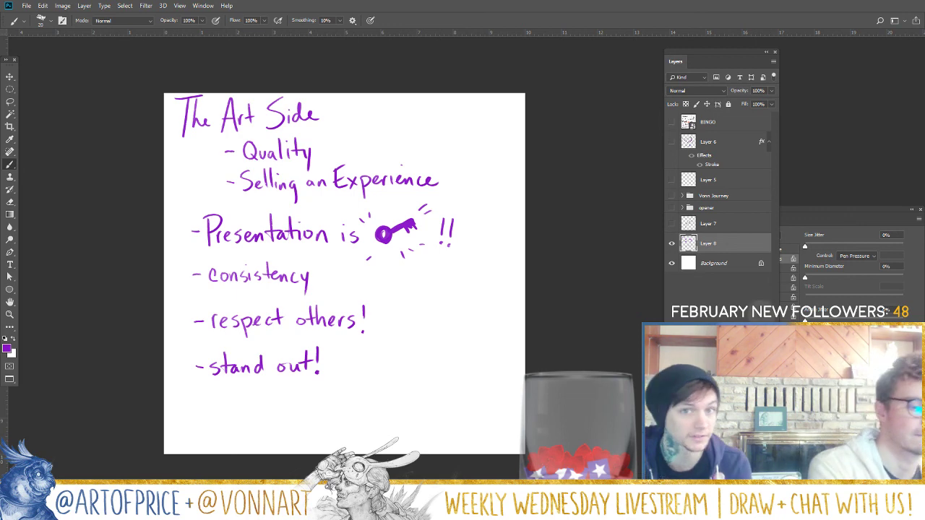
- Replace the purple notes with a new empty layer by hiding their layer, and set the foreground color to green, hue 95
{"action": "left_click", "coordinate": [672, 244]}
{"action": "key", "text": "ctrl+shift+alt+n"}
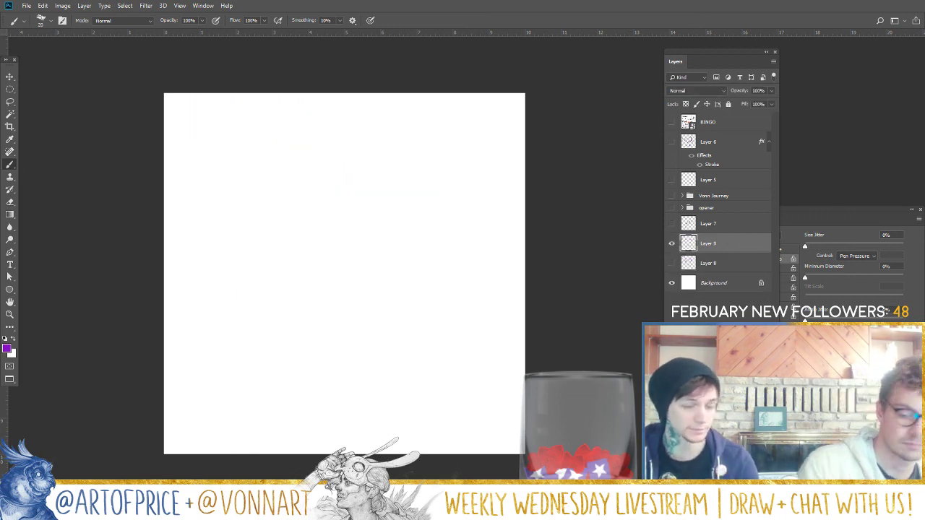
{"action": "left_click", "coordinate": [7, 350]}
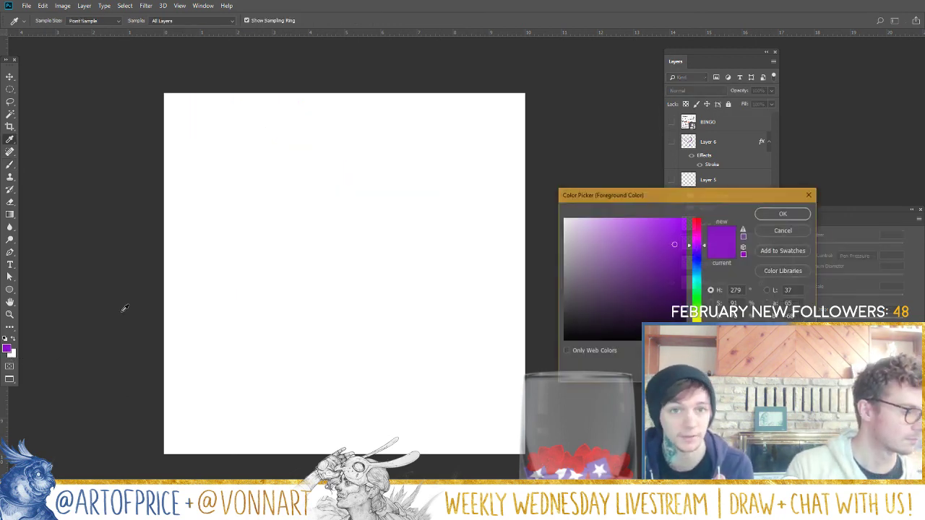
{"action": "left_click", "coordinate": [699, 295]}
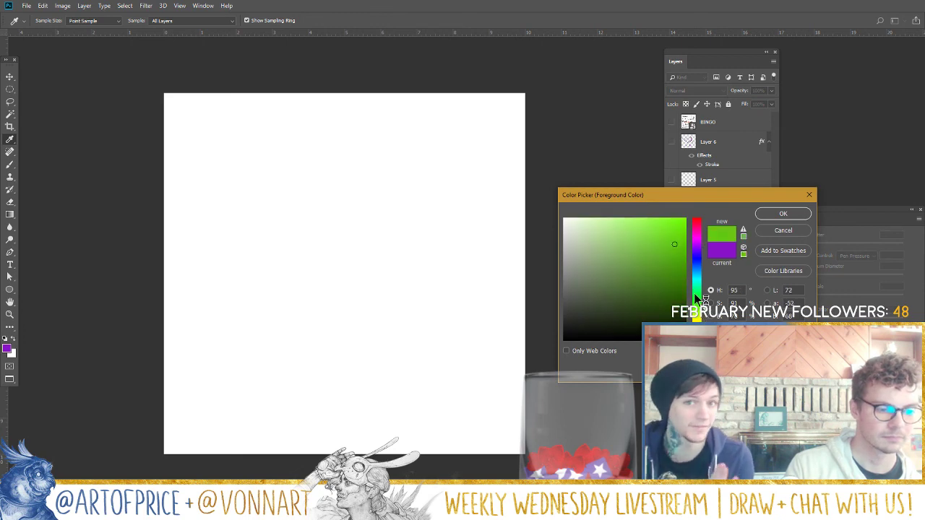
{"action": "left_click", "coordinate": [782, 214]}
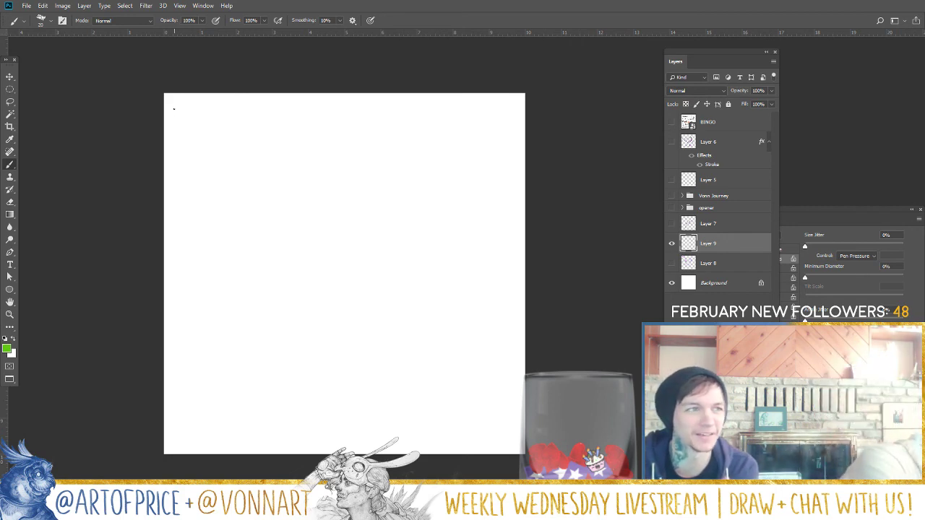
- Handwrite the heading "The Business Side $" along the canvas's upper edge and underline it
{"action": "left_click_drag", "start_coordinate": [187, 109], "coordinate": [183, 141]}
{"action": "mouse_move", "coordinate": [194, 107]}
{"action": "left_mouse_down"}
{"action": "mouse_move", "coordinate": [210, 130]}
{"action": "mouse_move", "coordinate": [236, 106]}
{"action": "mouse_move", "coordinate": [236, 135]}
{"action": "mouse_move", "coordinate": [252, 125]}
{"action": "mouse_move", "coordinate": [305, 139]}
{"action": "left_mouse_up"}
{"action": "mouse_move", "coordinate": [311, 121]}
{"action": "left_mouse_down"}
{"action": "mouse_move", "coordinate": [304, 139]}
{"action": "mouse_move", "coordinate": [313, 139]}
{"action": "left_mouse_up"}
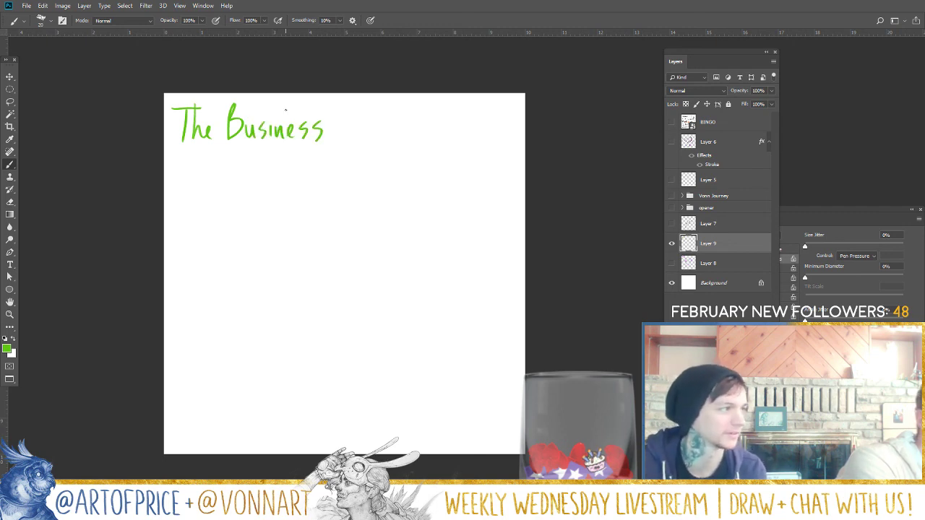
{"action": "mouse_move", "coordinate": [355, 107]}
{"action": "left_mouse_down"}
{"action": "mouse_move", "coordinate": [340, 123]}
{"action": "mouse_move", "coordinate": [365, 141]}
{"action": "left_mouse_up"}
{"action": "left_click_drag", "start_coordinate": [376, 129], "coordinate": [377, 138]}
{"action": "left_click_drag", "start_coordinate": [380, 133], "coordinate": [391, 138]}
{"action": "left_click", "coordinate": [394, 133]}
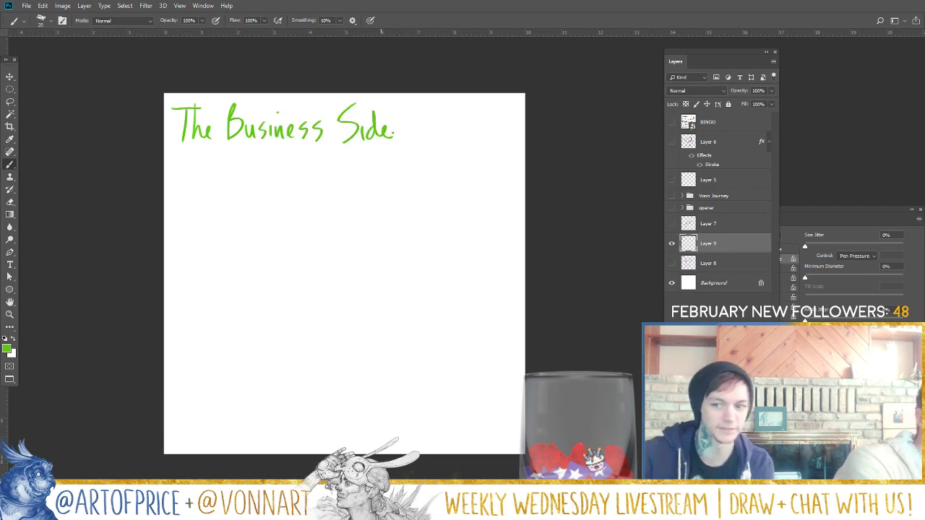
{"action": "left_click_drag", "start_coordinate": [421, 110], "coordinate": [425, 143]}
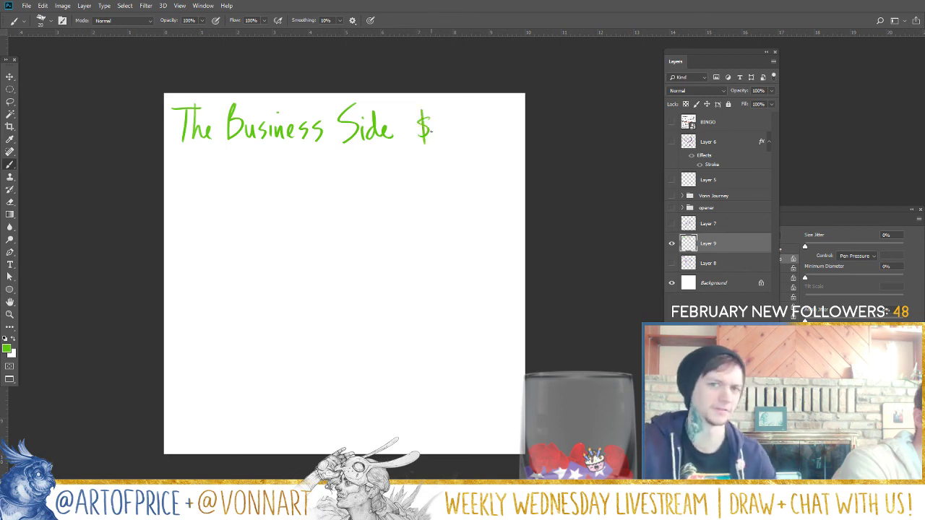
{"action": "left_click_drag", "start_coordinate": [177, 153], "coordinate": [474, 146]}
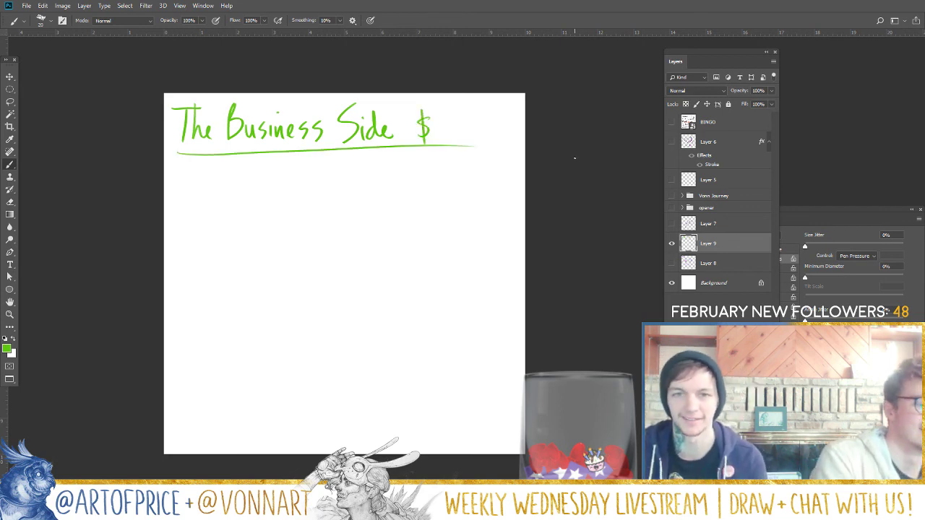